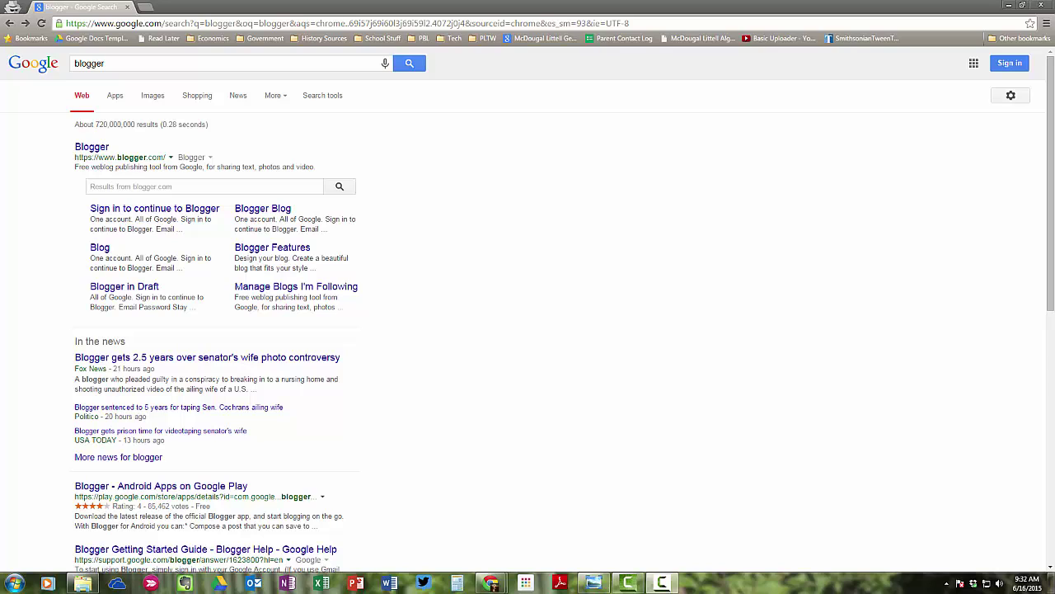
- Open the Blogger site from the search results and sign in with the account password
click(91, 147)
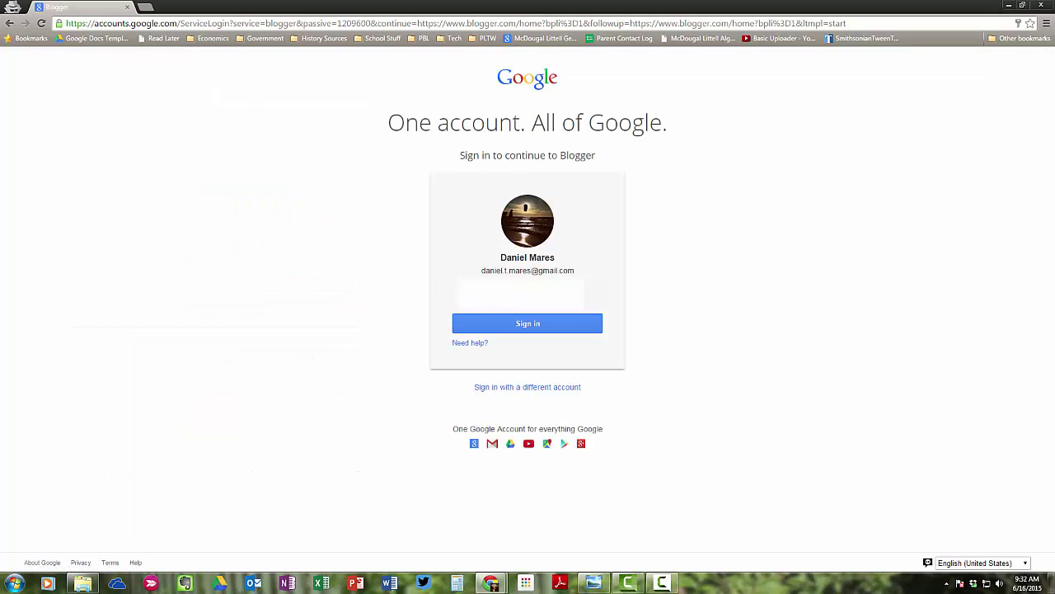
click(540, 291)
key(Return)
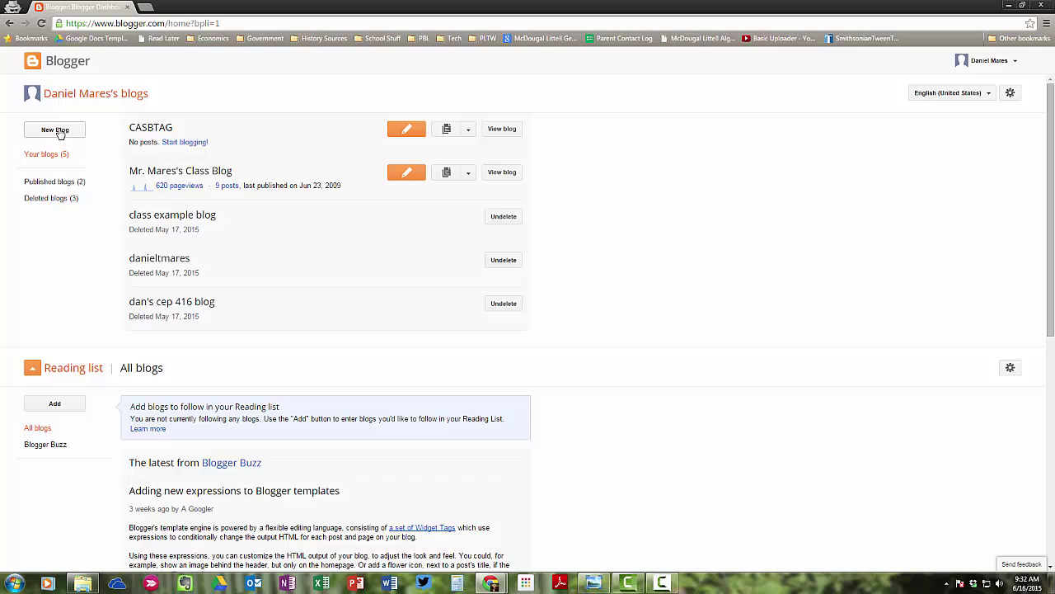
- Start a new blog titled "BTC Test 2015" with a blogspot address made of the owner's surname followed by "btctest"
click(55, 130)
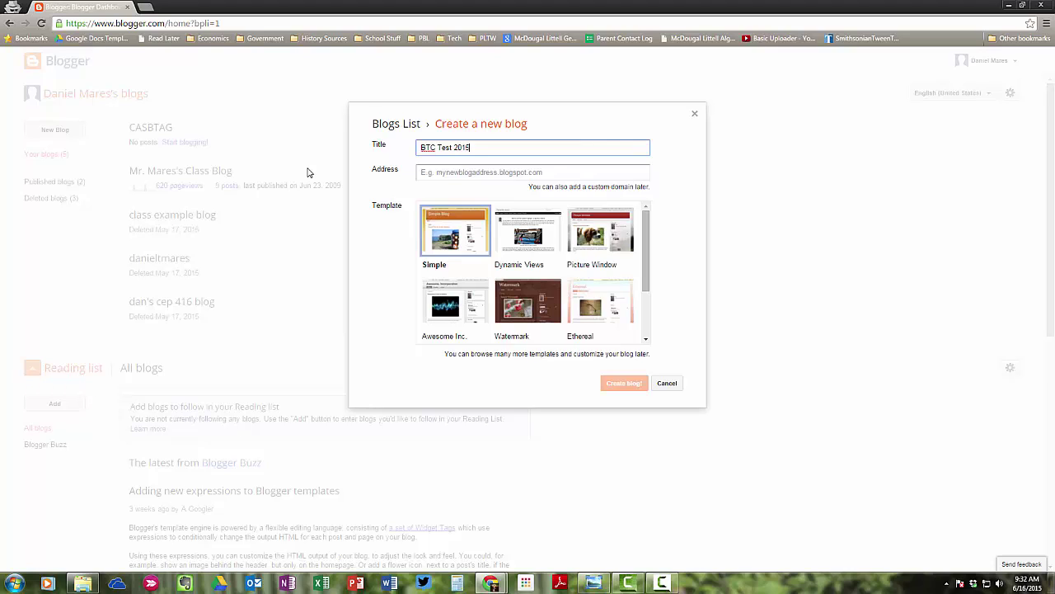
key(Tab)
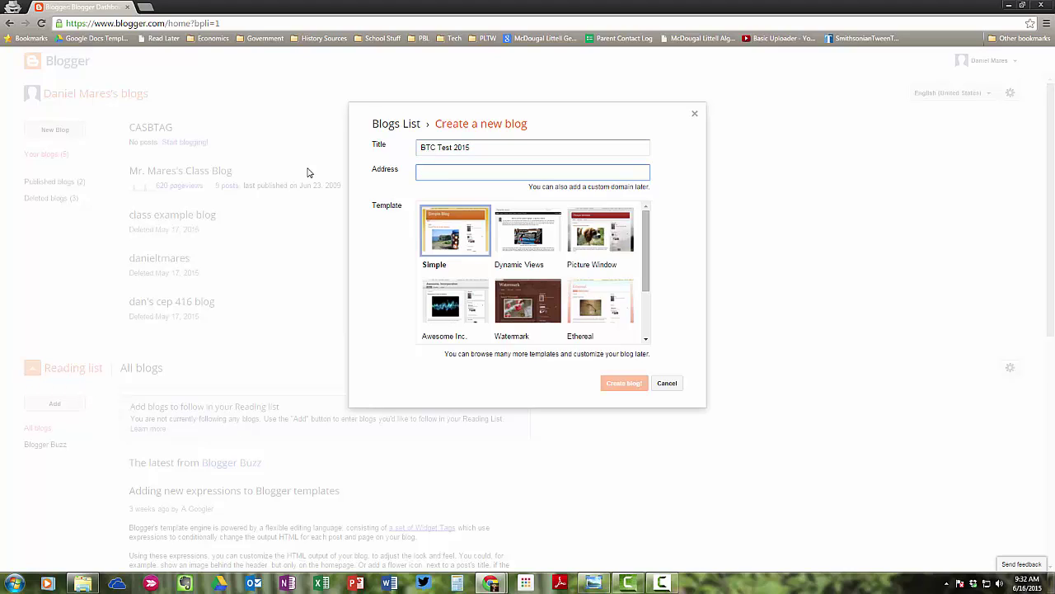
text(mares)
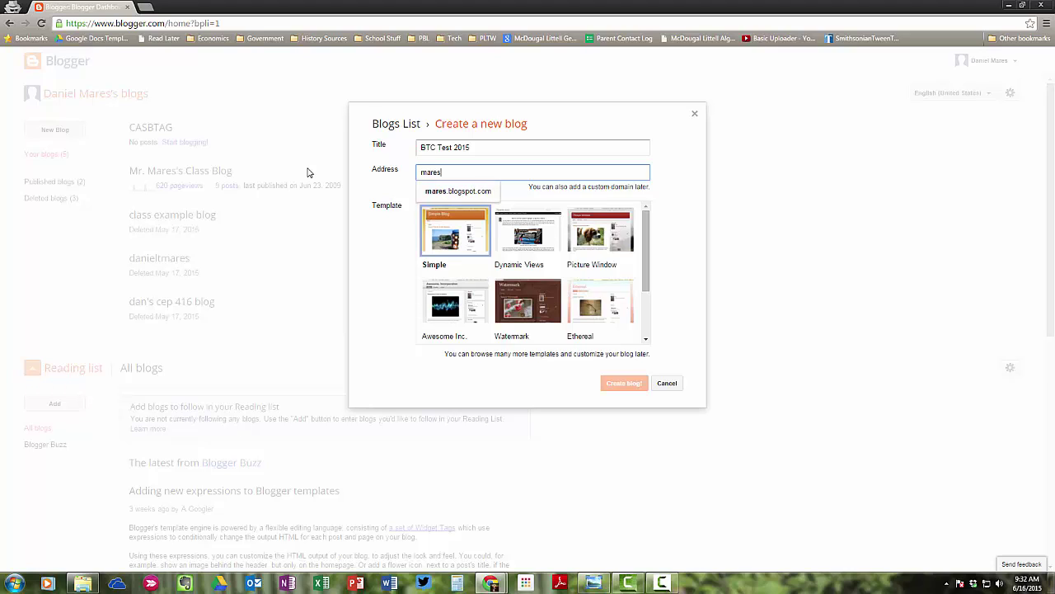
text(btctest)
key(Tab)
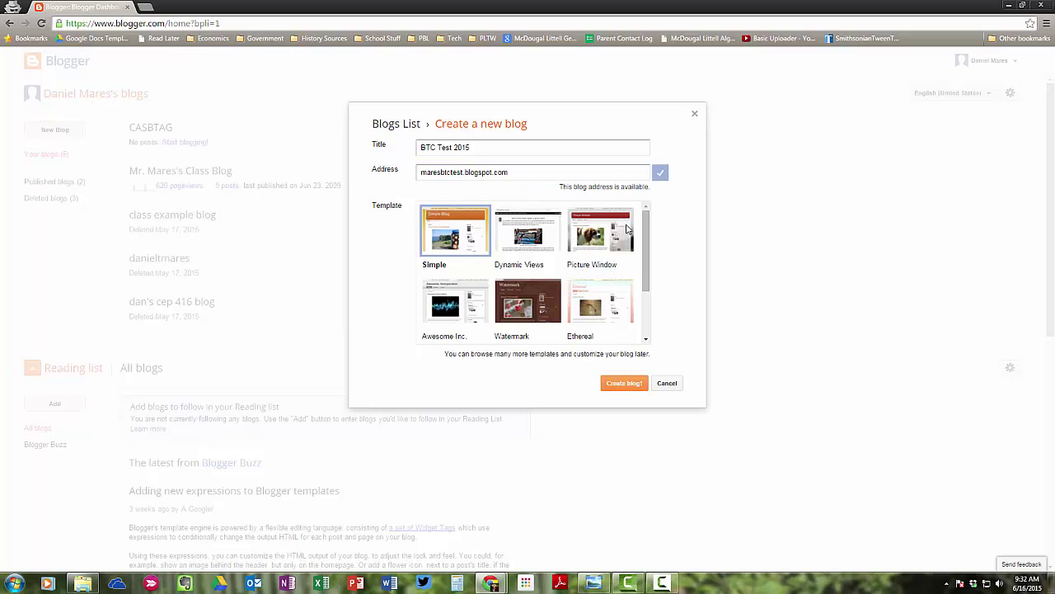
- Create the blog with the Picture Window template and decline the Google Domains offer
scroll(646, 238, down, 2)
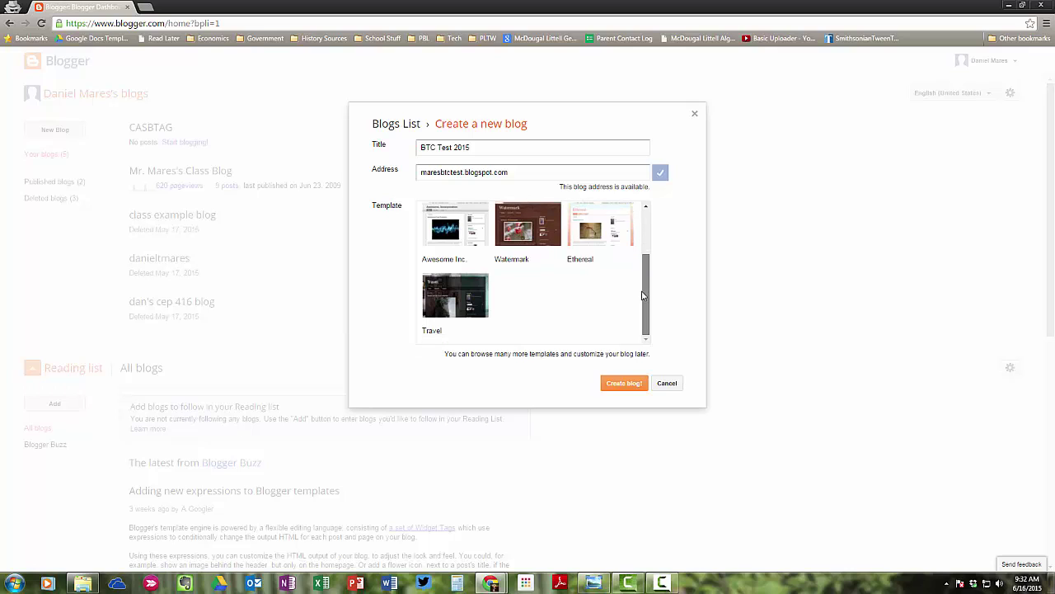
scroll(650, 238, up, 2)
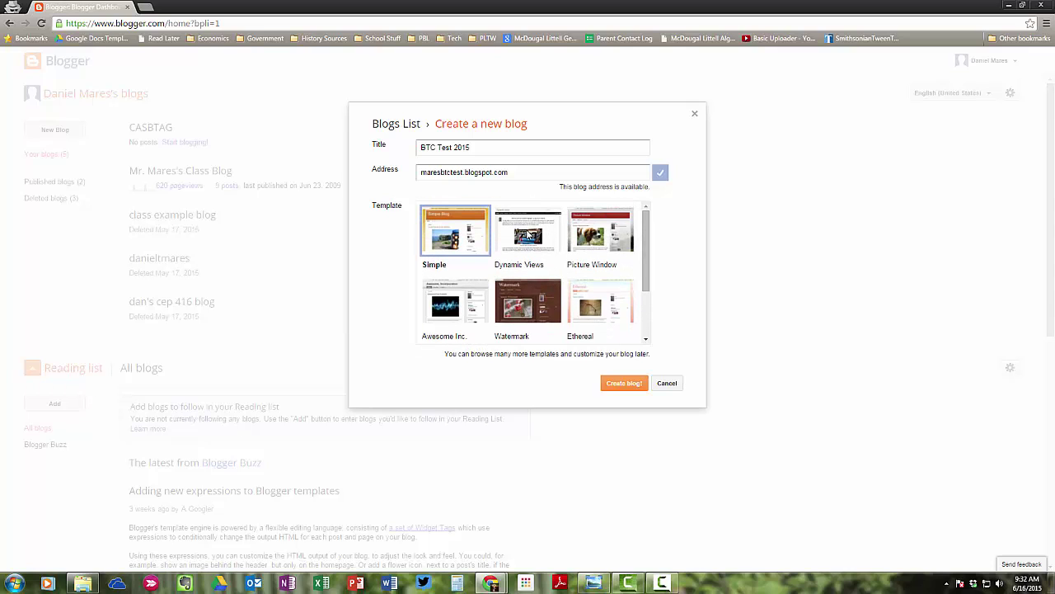
click(532, 234)
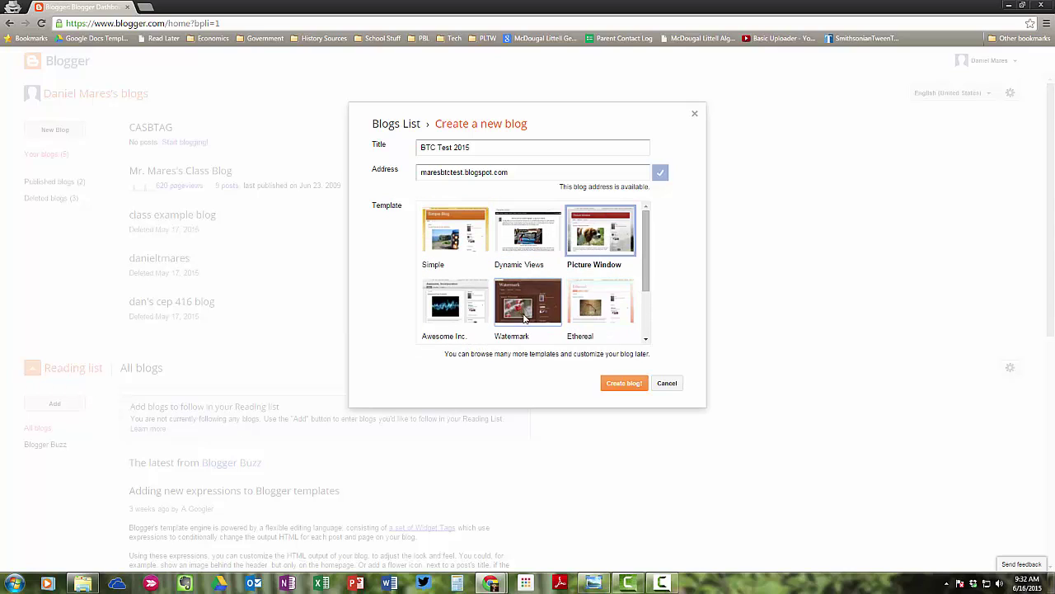
click(621, 385)
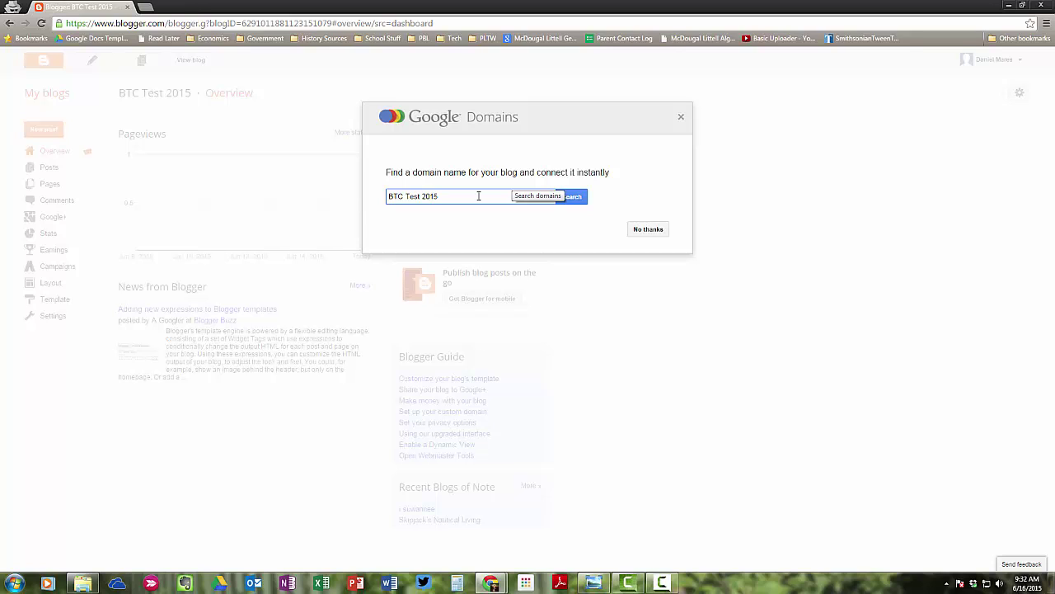
click(638, 230)
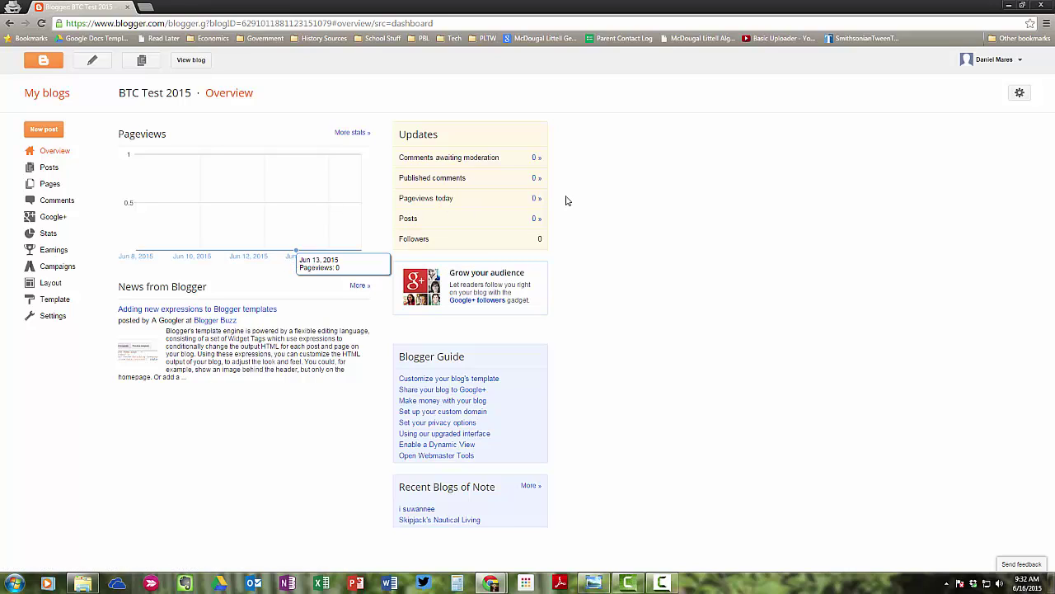
- Add a new page to the blog and title it "Resources"
click(65, 188)
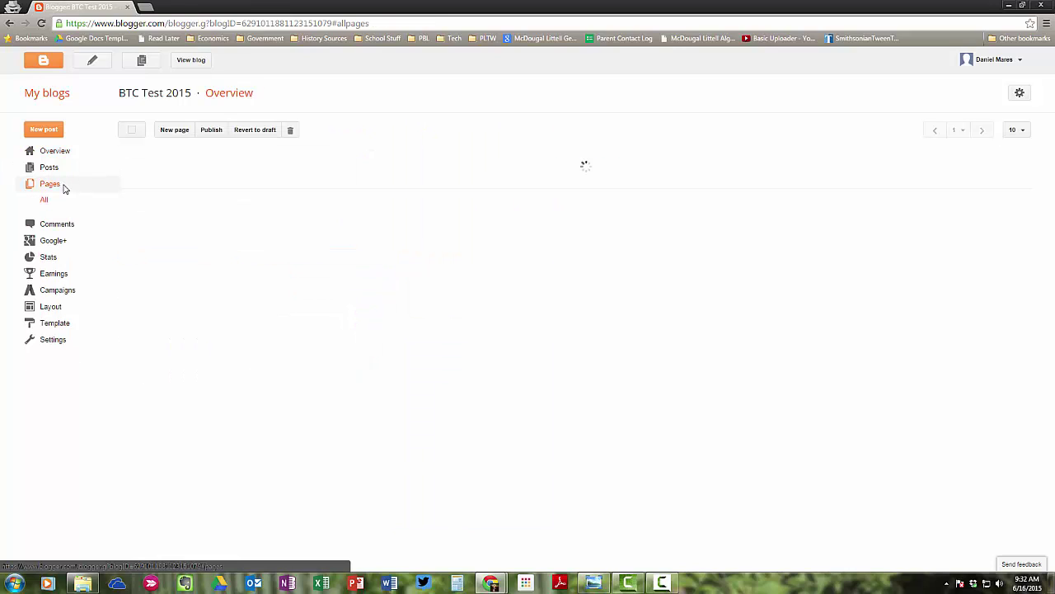
click(174, 132)
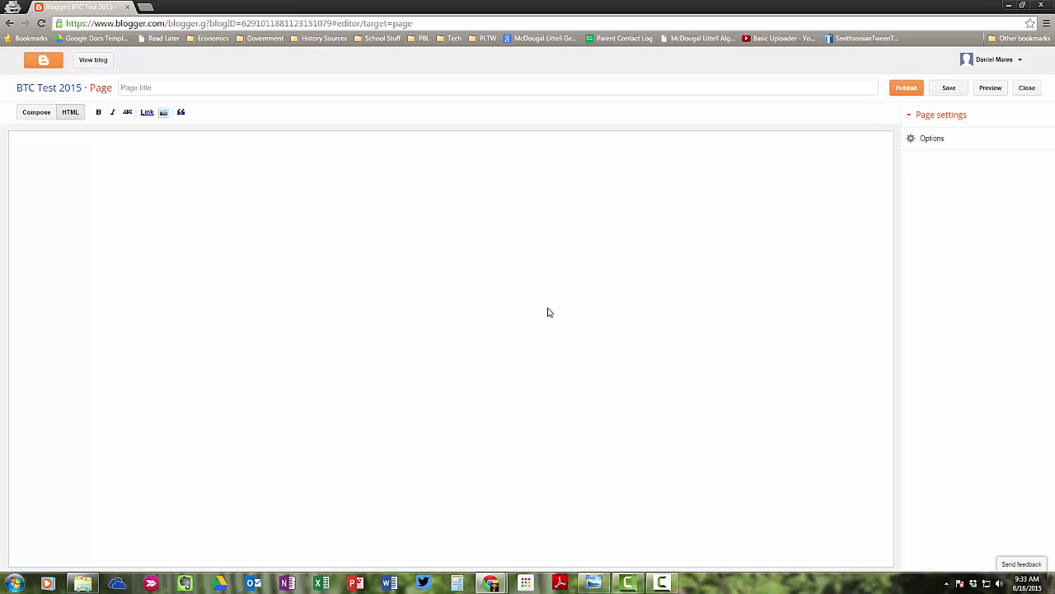
click(158, 89)
text(Resource)
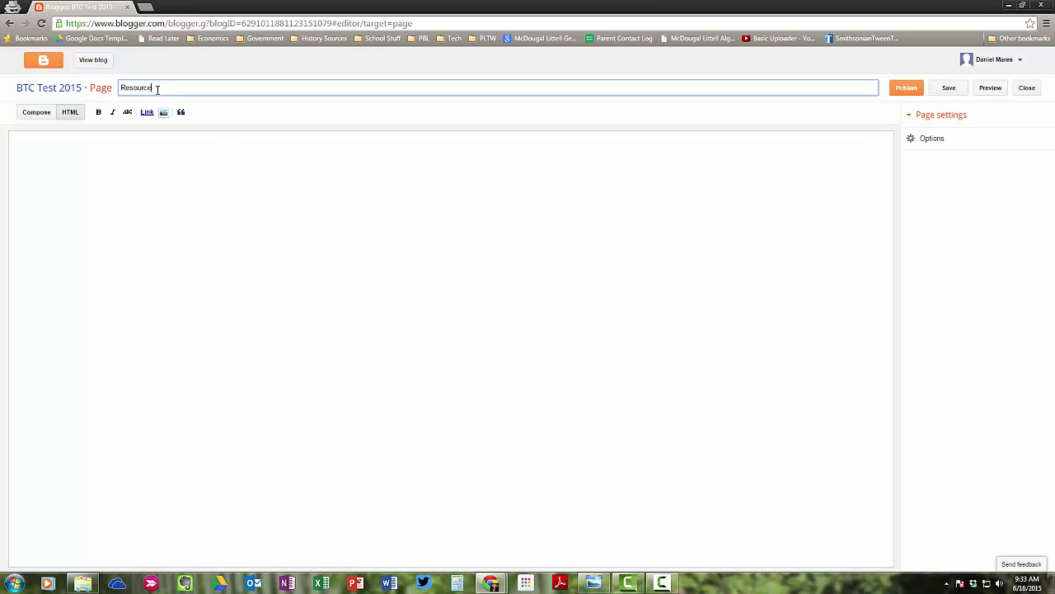
text(s)
key(Tab)
key(Tab)
key(Tab)
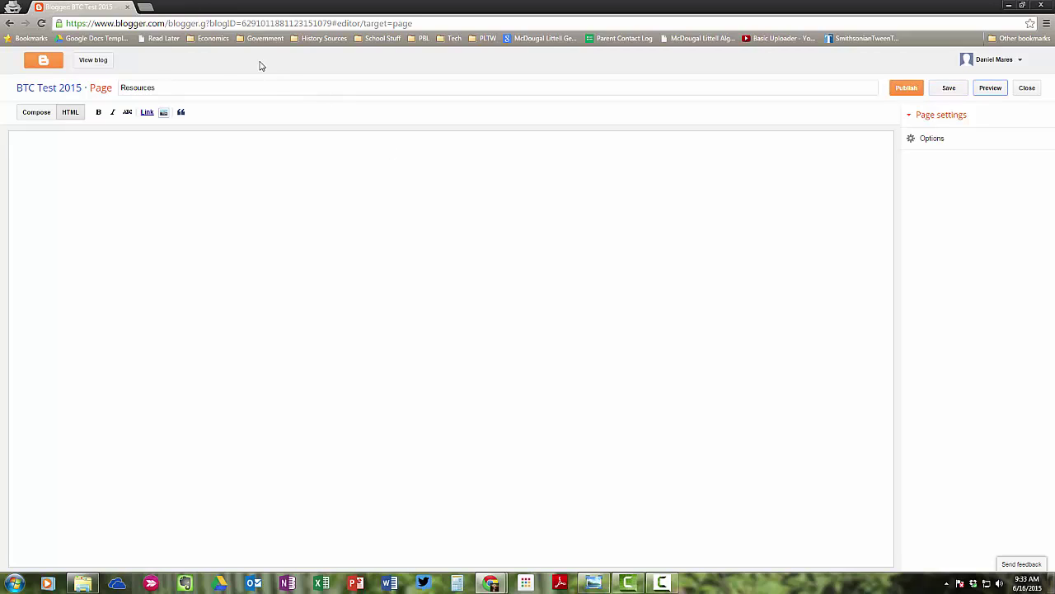
- Switch the page editor to Compose view and write "Welcome" in Heading style at the start of the page
click(48, 112)
click(66, 115)
click(36, 111)
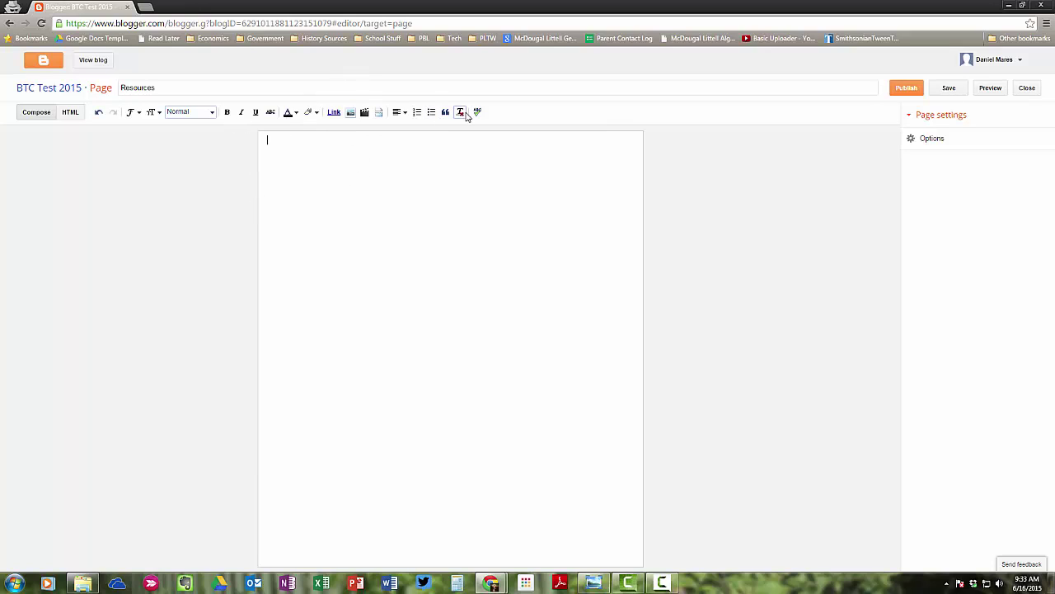
click(214, 113)
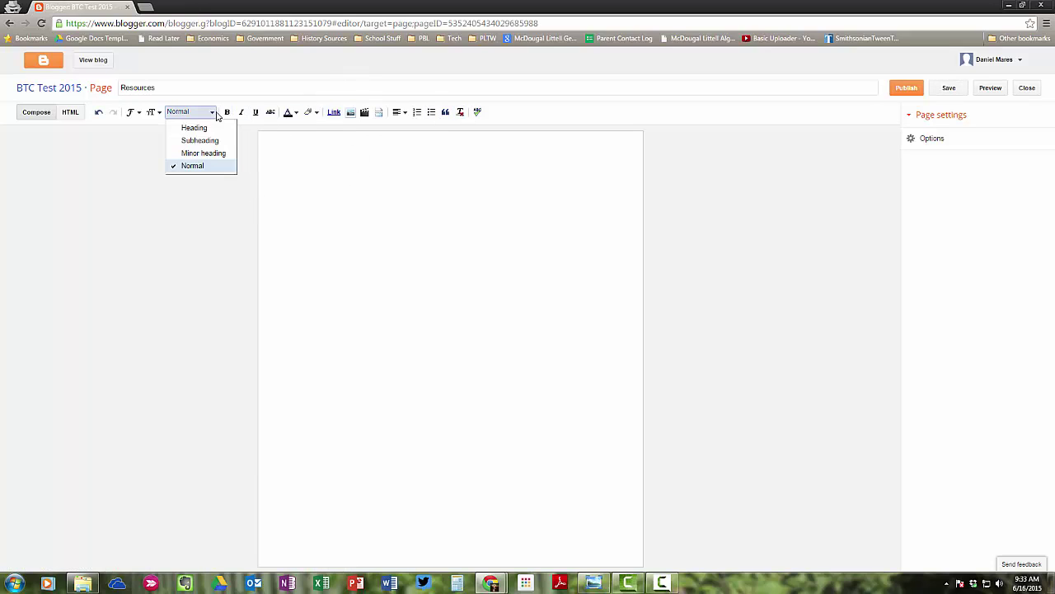
click(215, 128)
text(Welc)
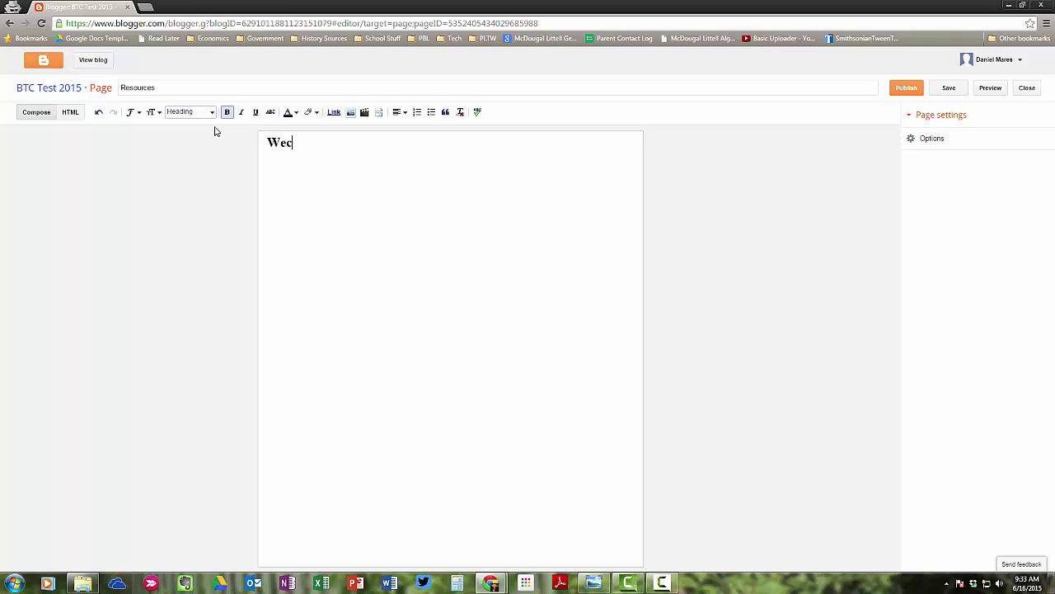
key(BackSpace)
text(lcome)
- Write "Hello, these are the resources that I have been using!" as normal text under the heading
text(Hello. )
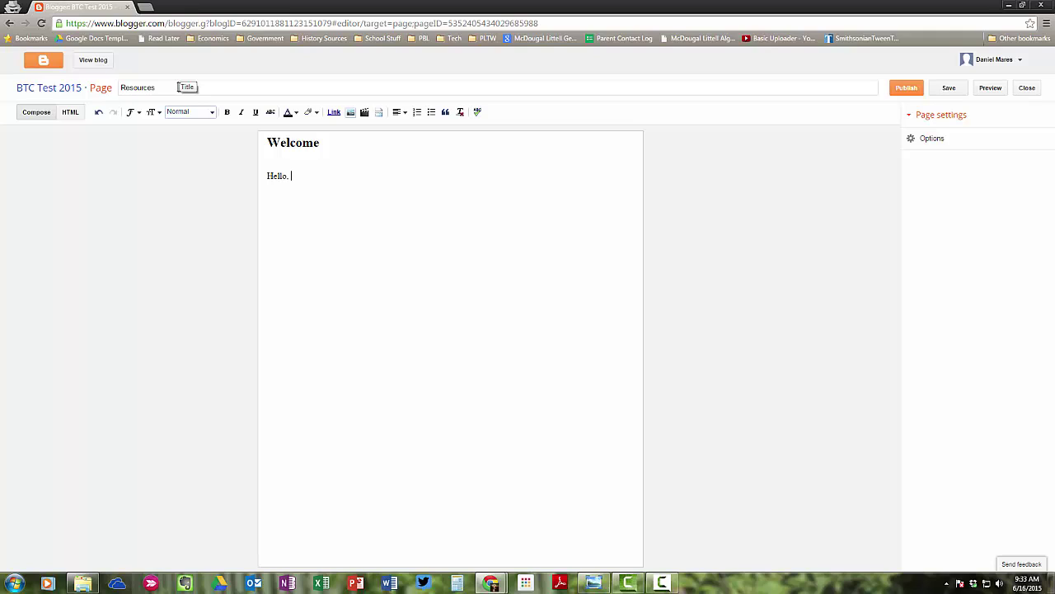
text(there are the resources that I have been u)
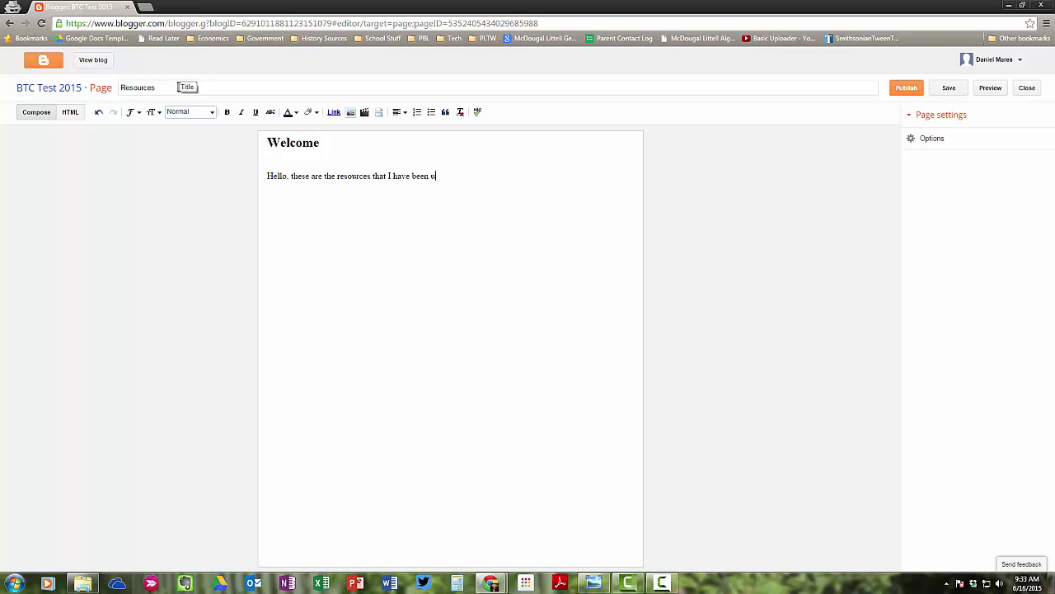
text(sing!)
key(Return)
- Upload the logo PNG from the Website Demos folder into the page below the text, and publish the page
click(351, 111)
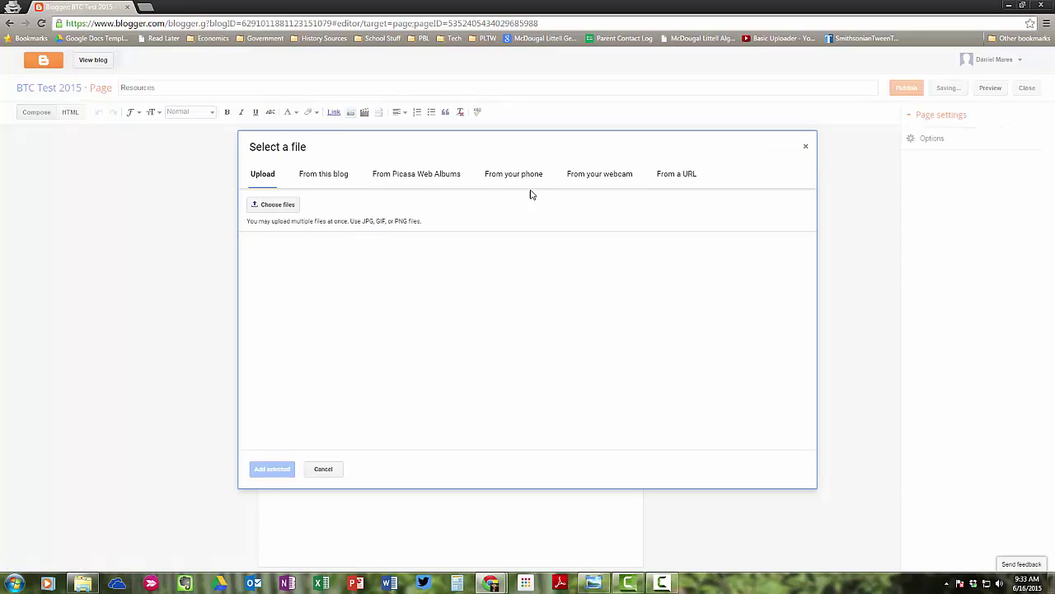
click(291, 207)
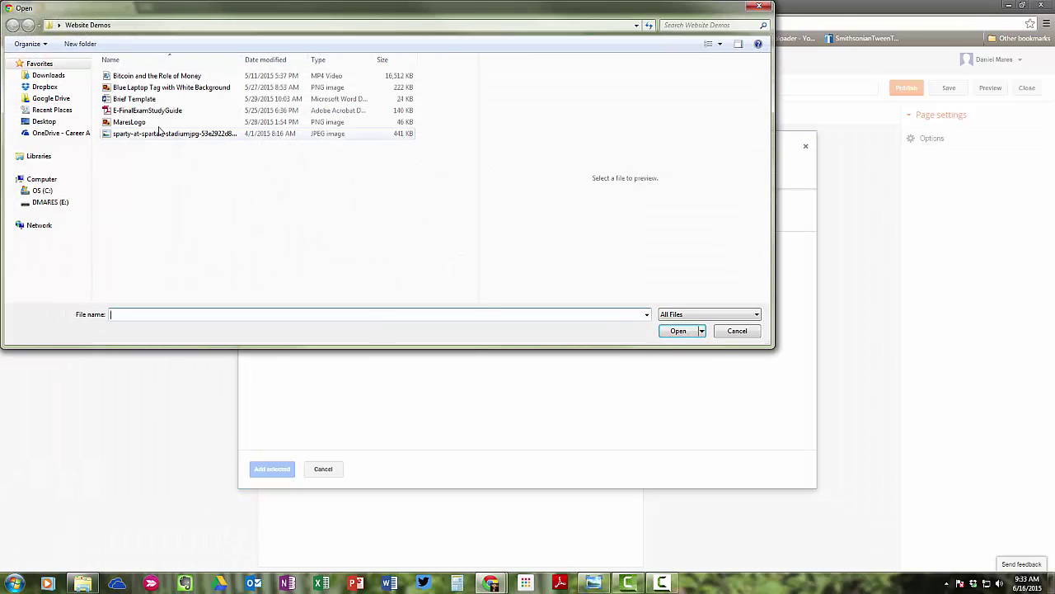
click(132, 122)
click(678, 331)
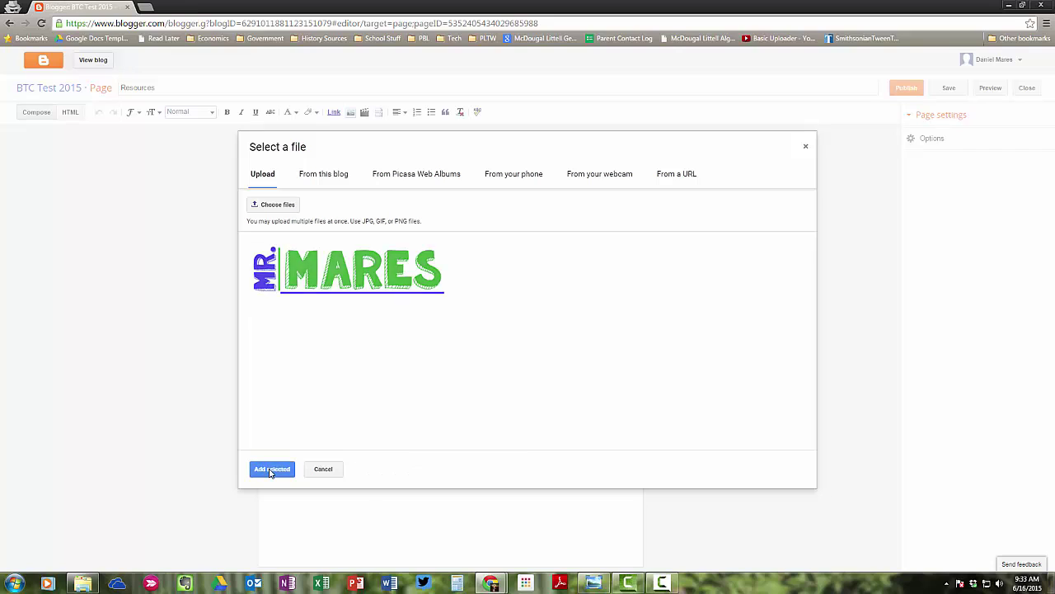
click(270, 469)
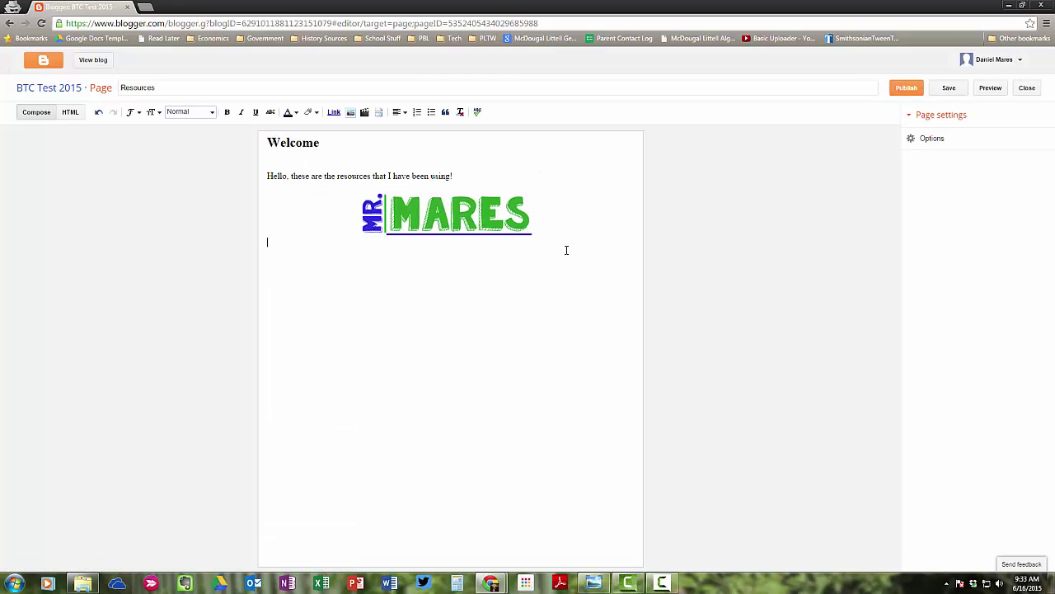
click(906, 89)
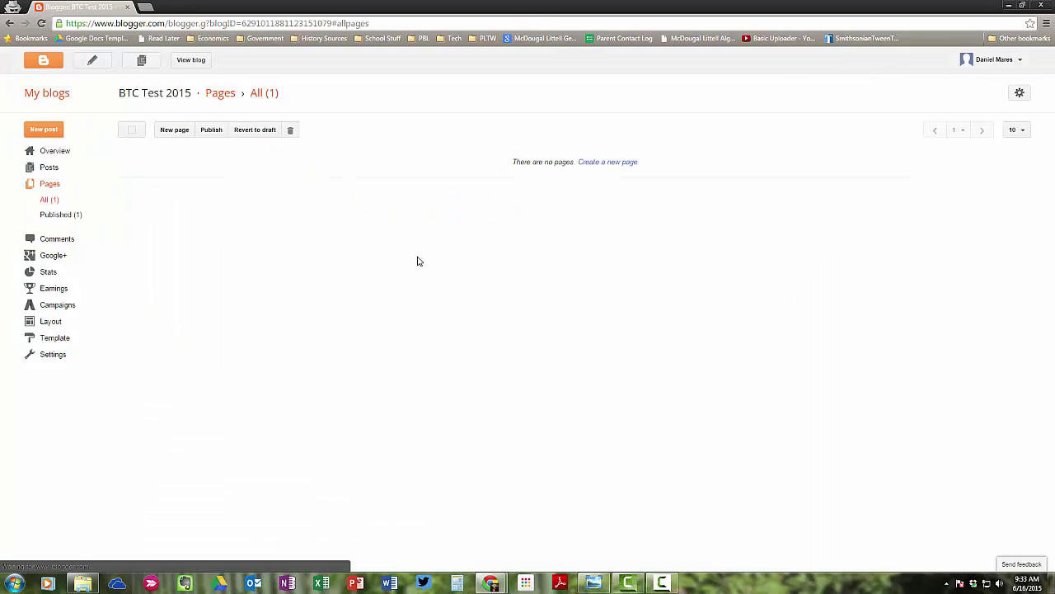
- Create a new blog post and title it "BTC Test Blog"
click(51, 169)
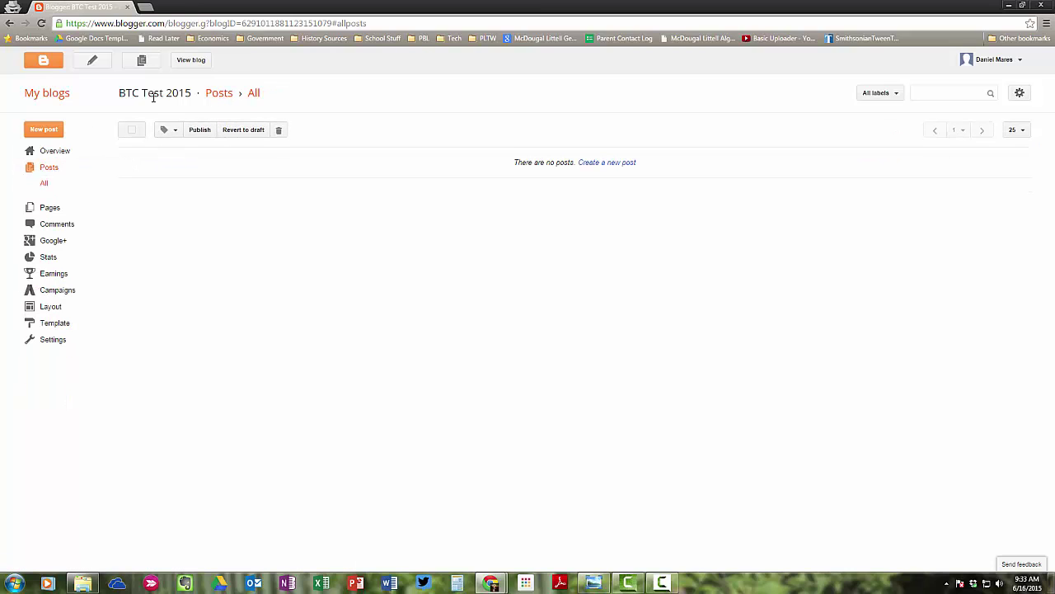
click(94, 62)
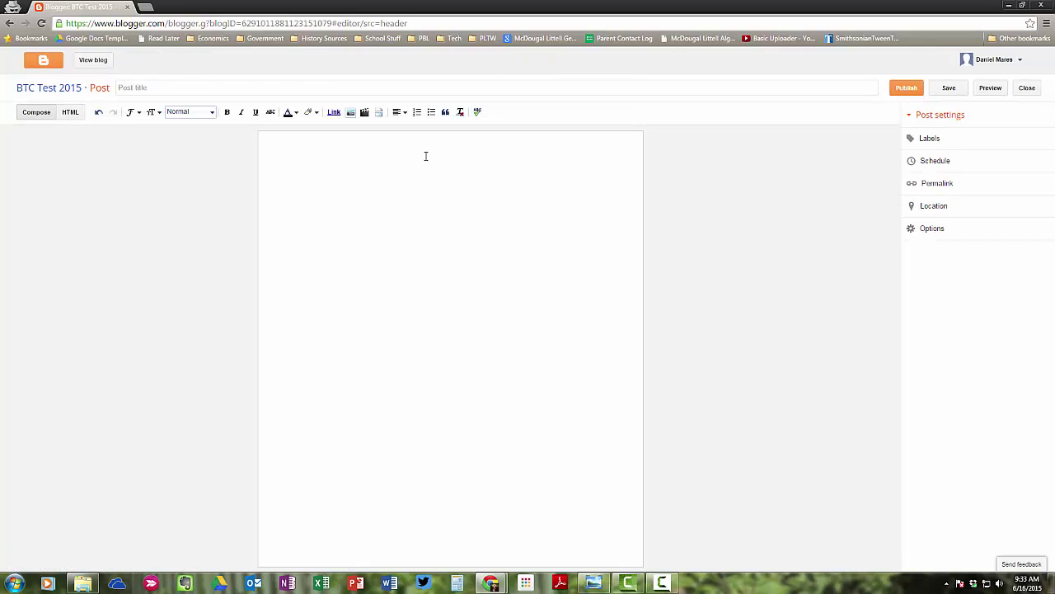
click(160, 89)
text(BTC Test Blog)
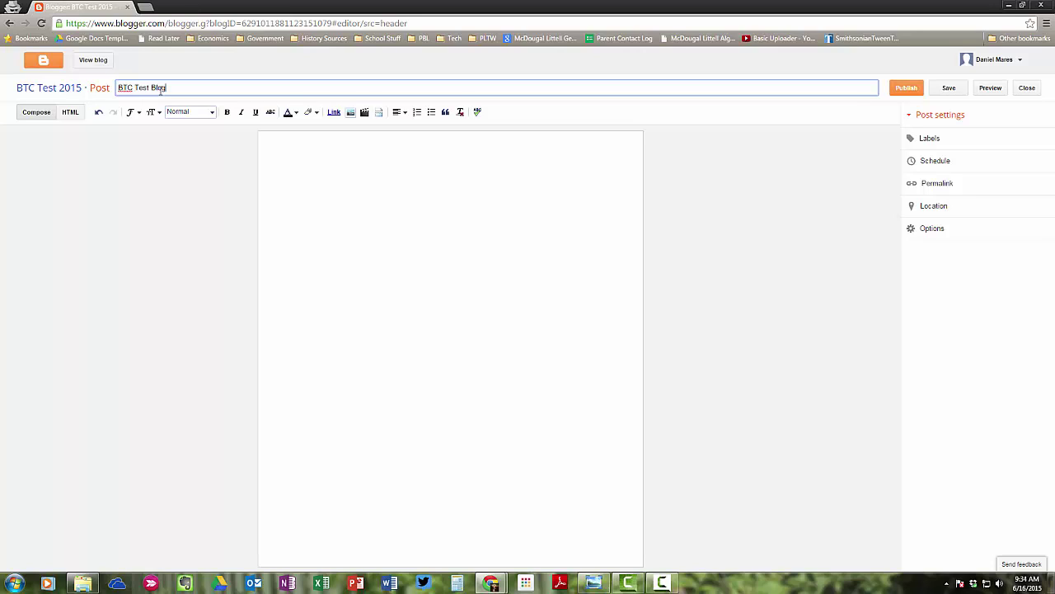
key(Tab)
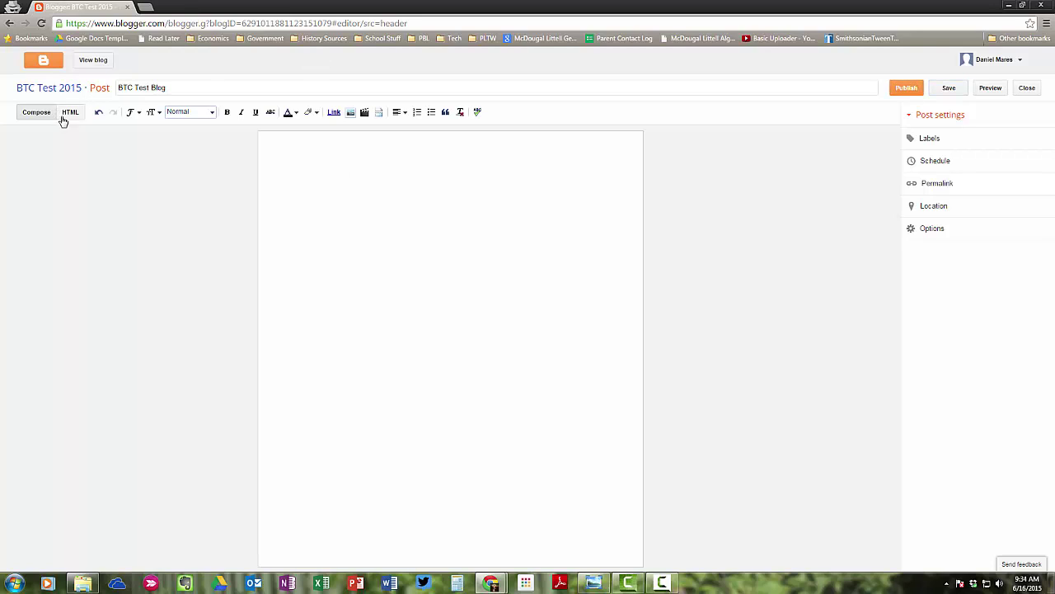
- Write "Welcome!" in Heading style and "Thanks for coming!" below it in Minor heading style in the post body
click(211, 113)
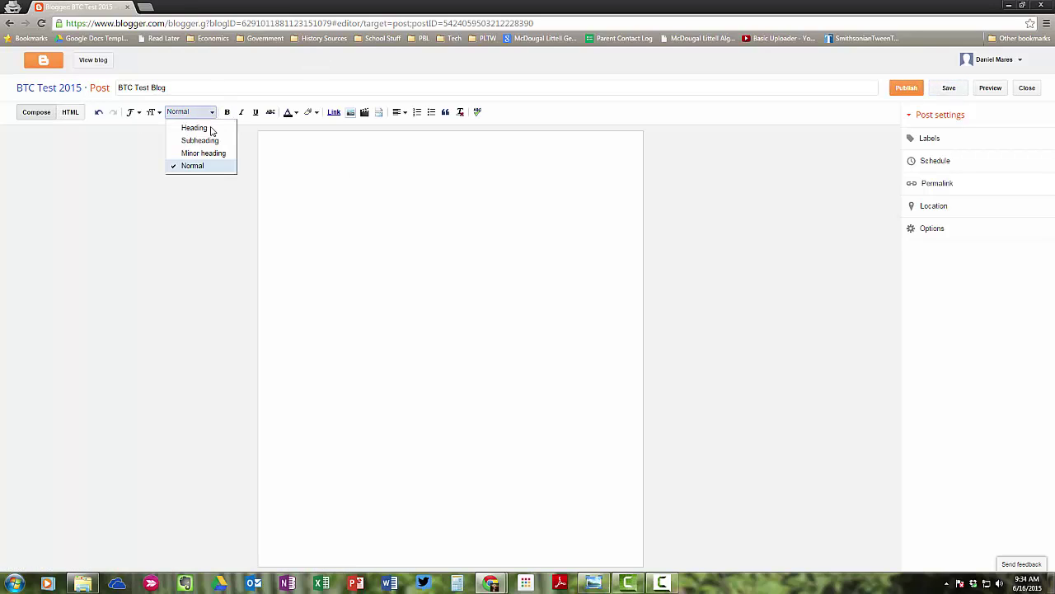
click(211, 132)
text(Welcome!)
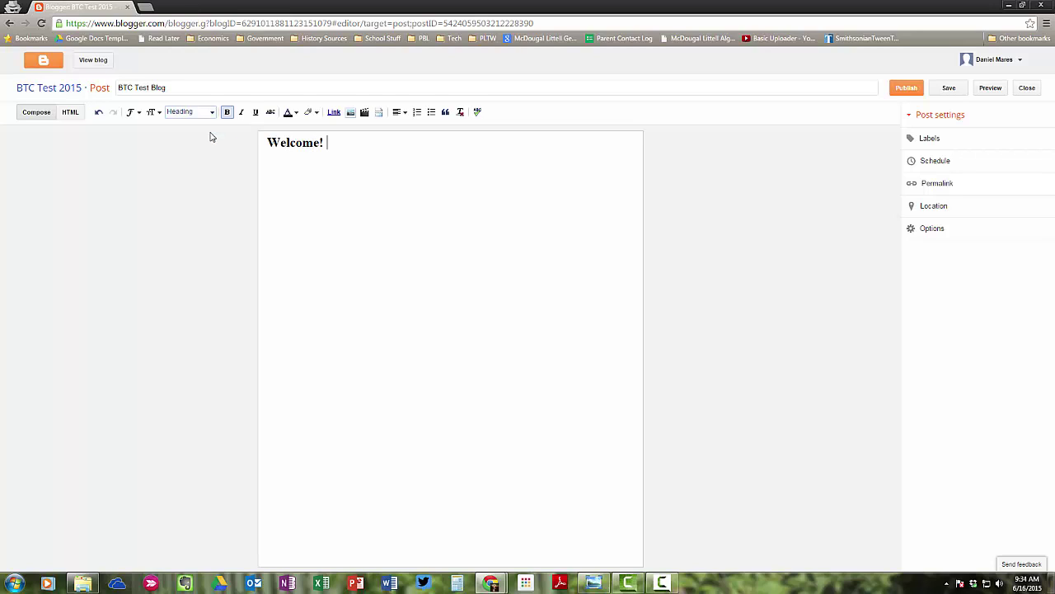
click(190, 112)
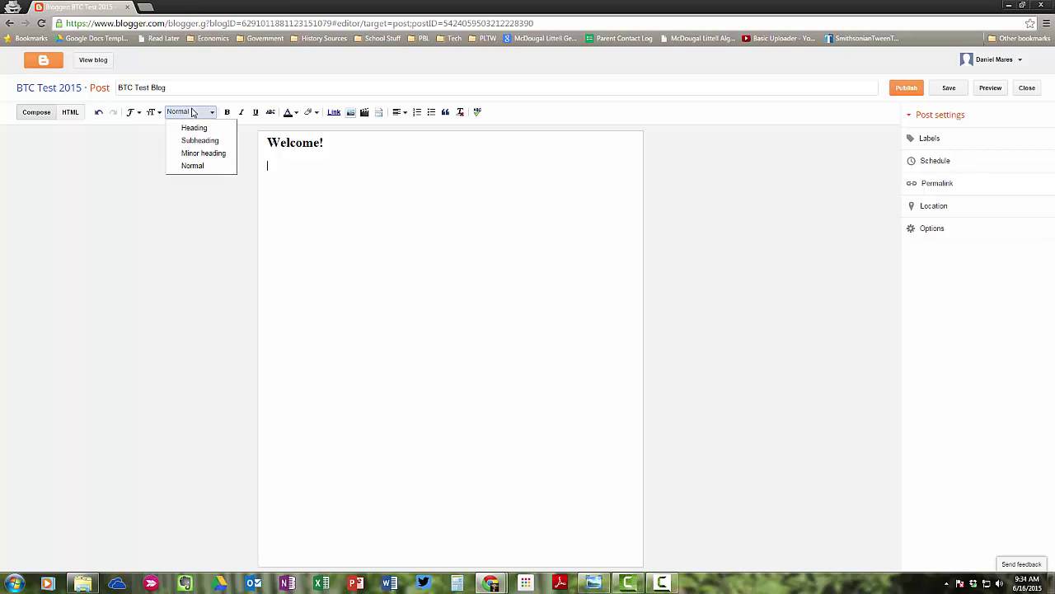
click(190, 151)
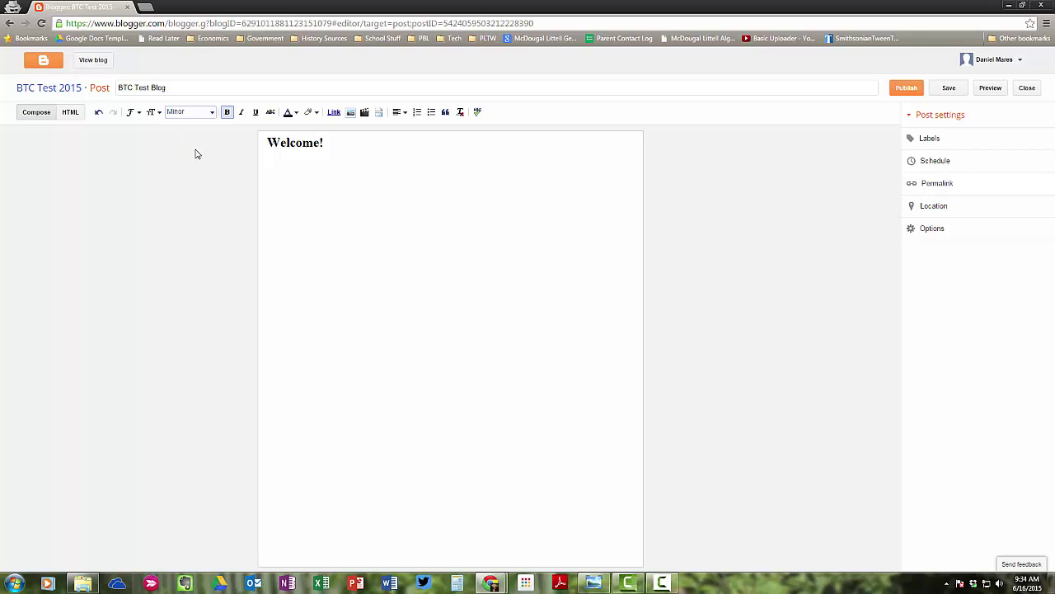
text(Thanks for coming!)
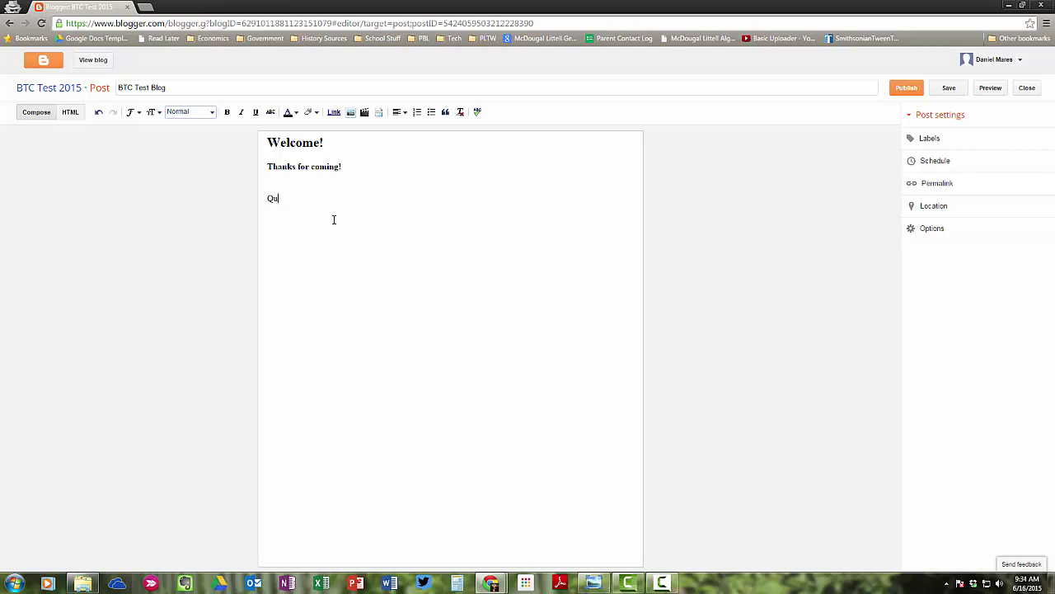
- Finish the line "Quick message to the parents!" in the post body below "Thanks for coming!"
text(ick)
text(message to the parents!)
- Upload the video "Bitcoin and the Role of Money" from the Website Demos folder into the post below the text
click(364, 117)
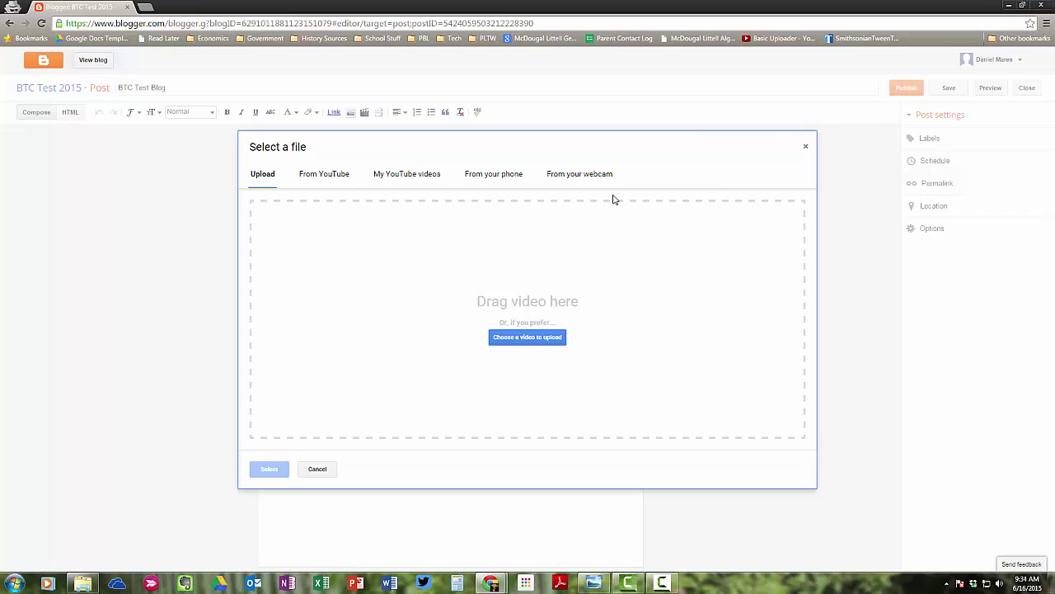
click(543, 339)
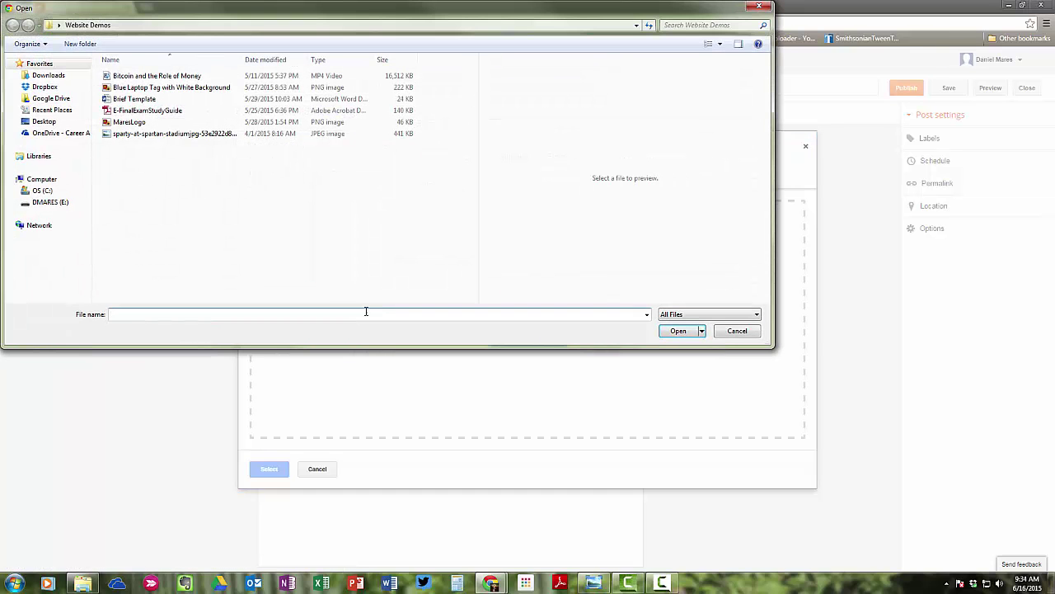
click(176, 76)
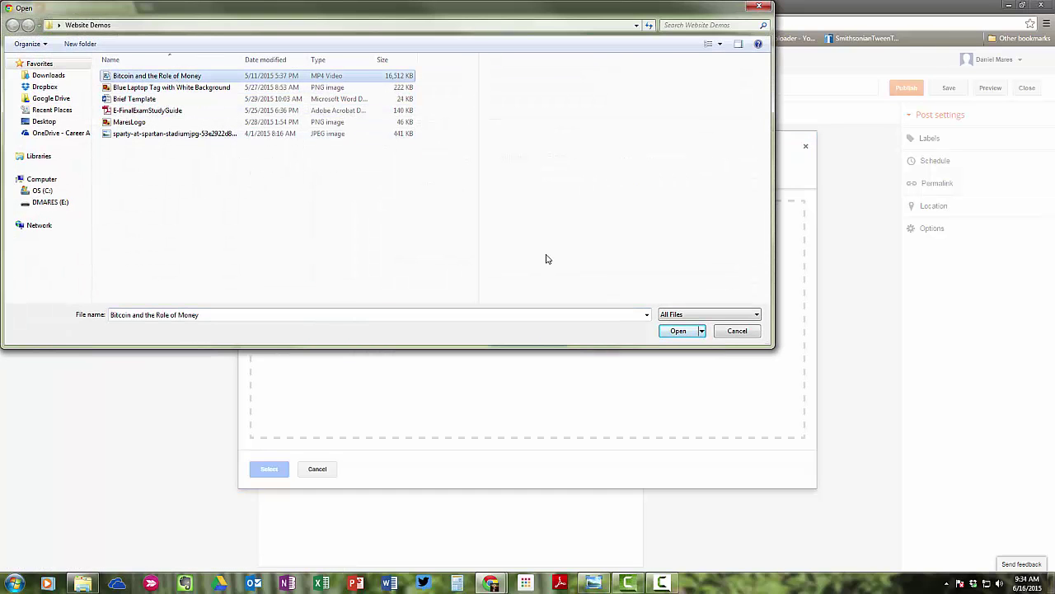
click(675, 331)
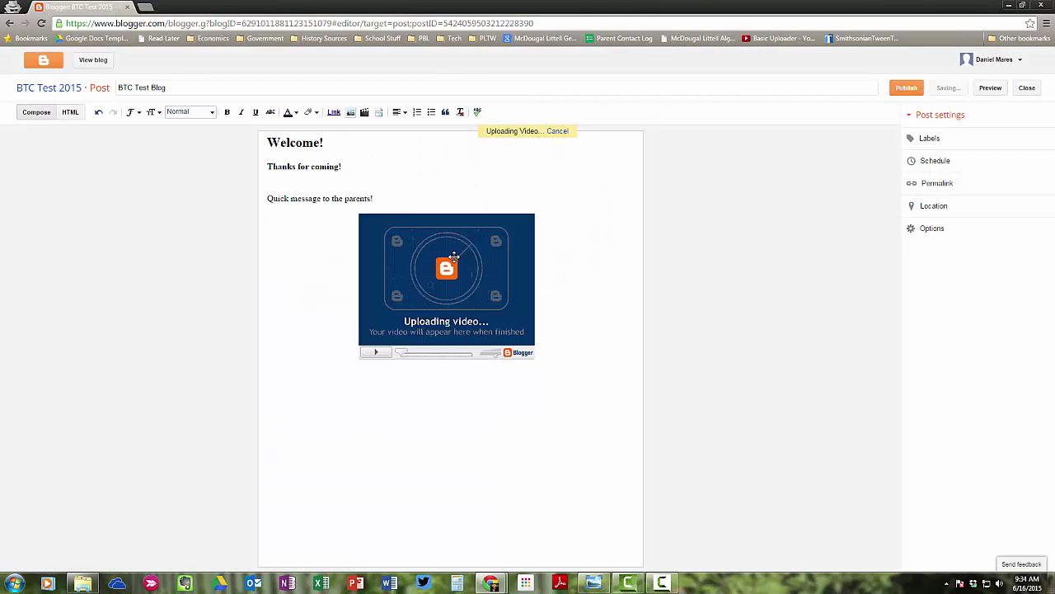
click(446, 259)
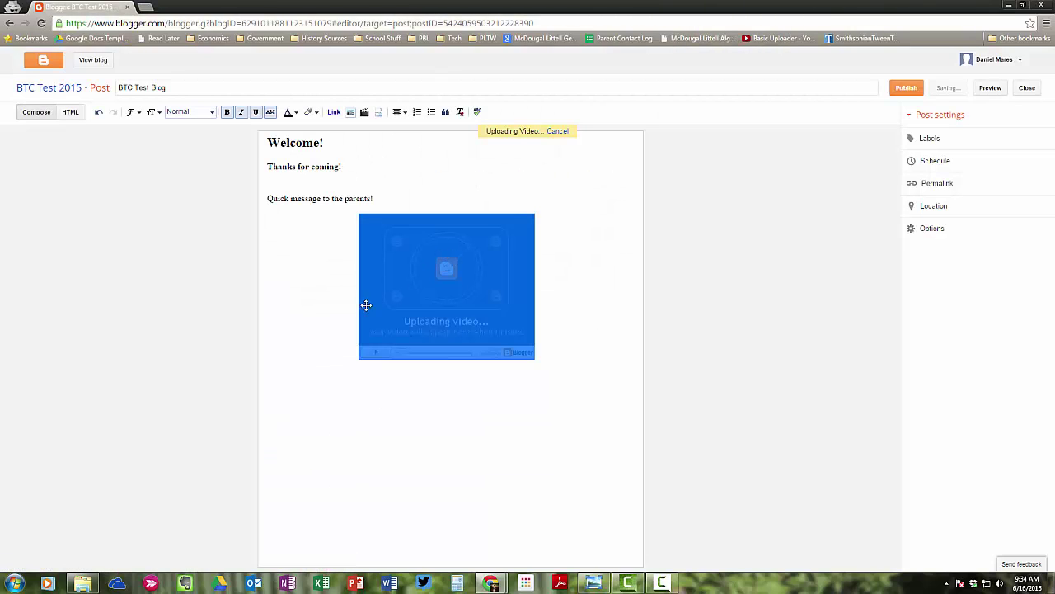
click(330, 314)
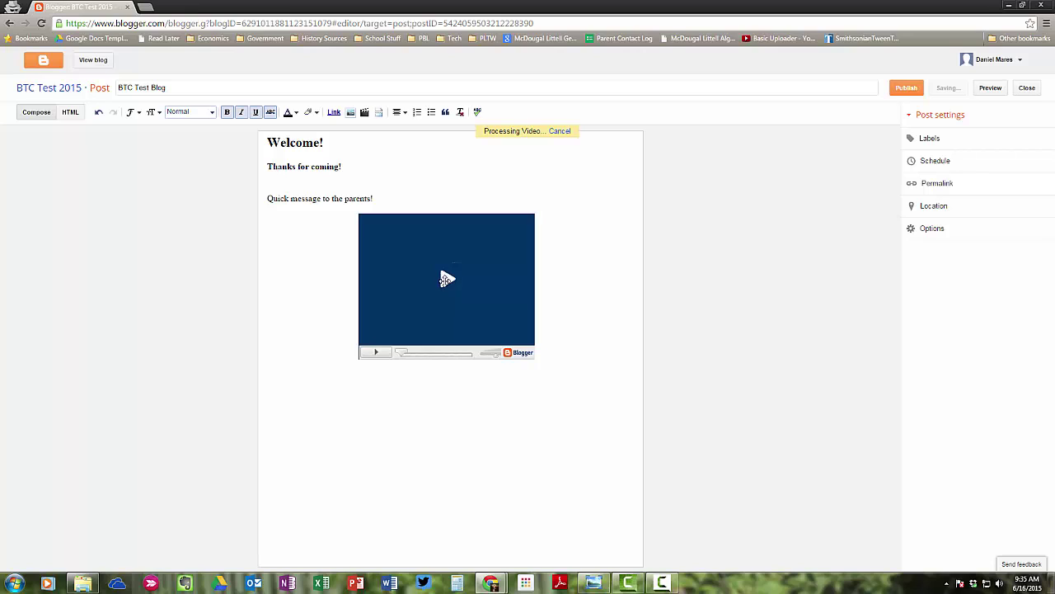
- Look at the link options, dismiss them, and inspect the video's code in the post's HTML before returning to Compose mode
click(413, 202)
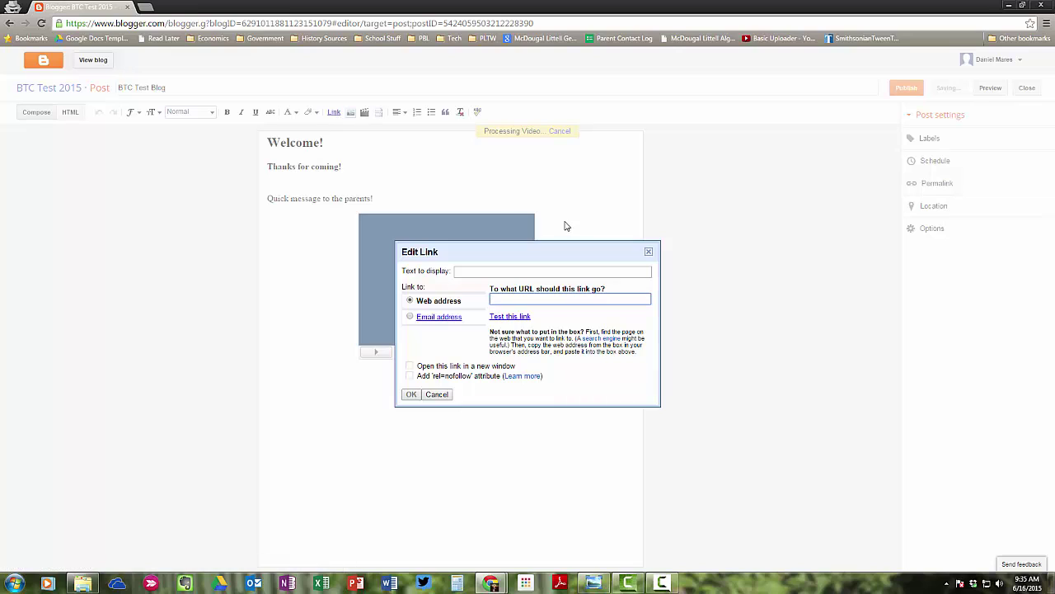
click(437, 394)
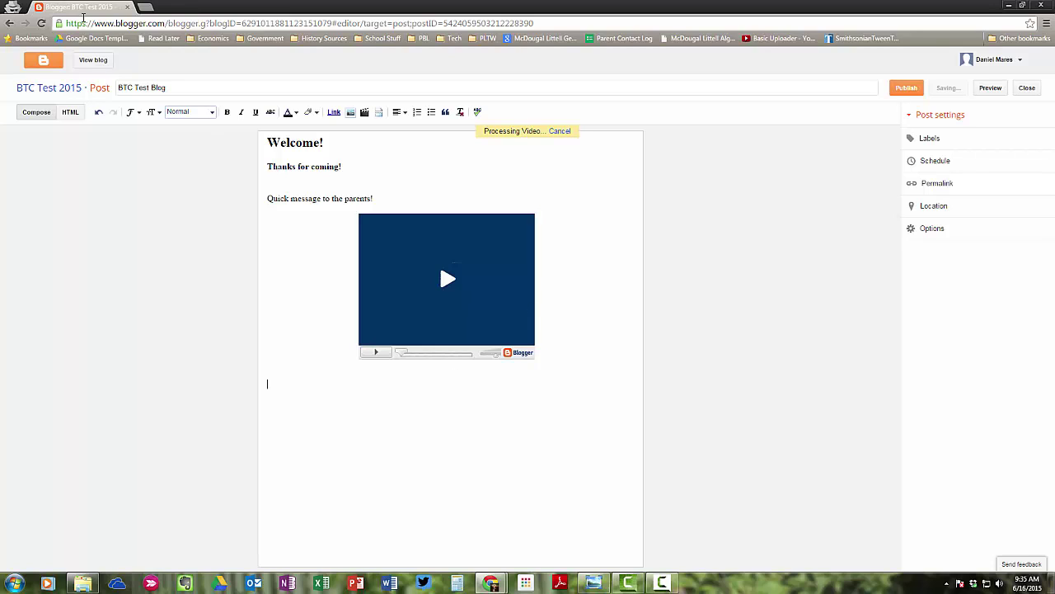
click(71, 115)
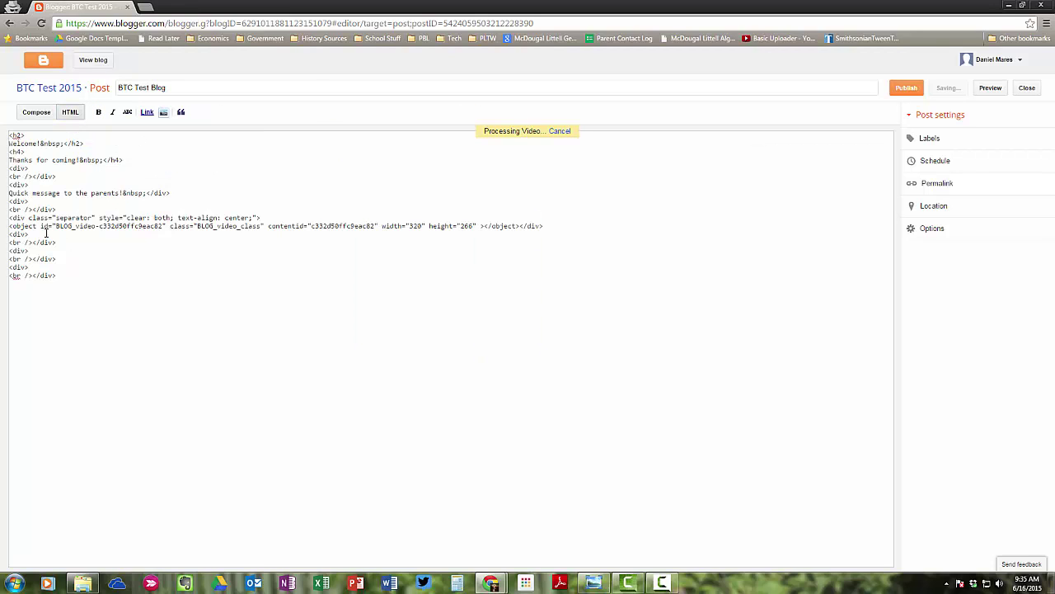
drag(561, 227, 12, 216)
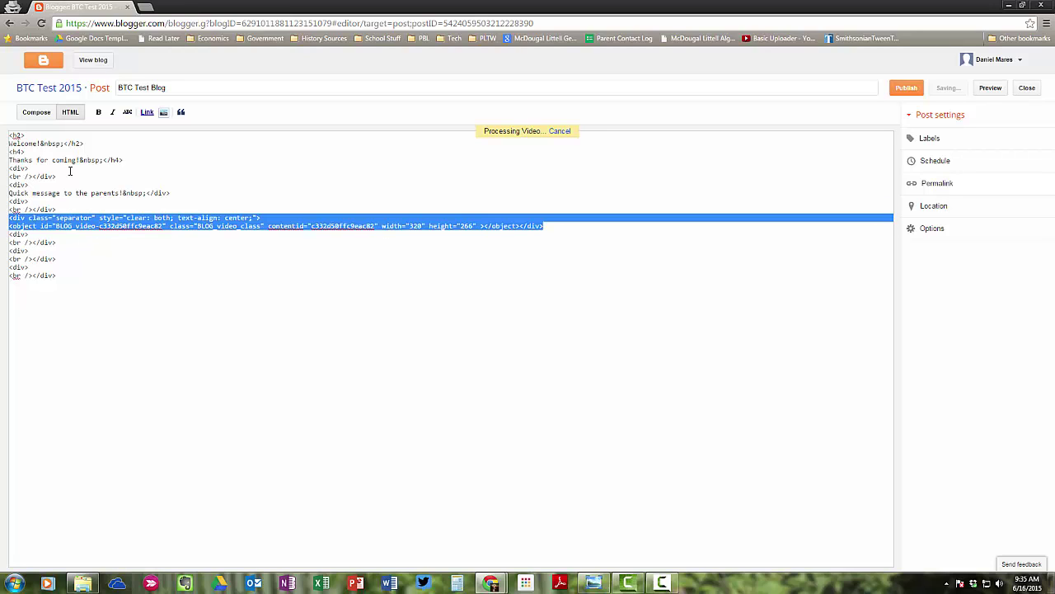
click(37, 112)
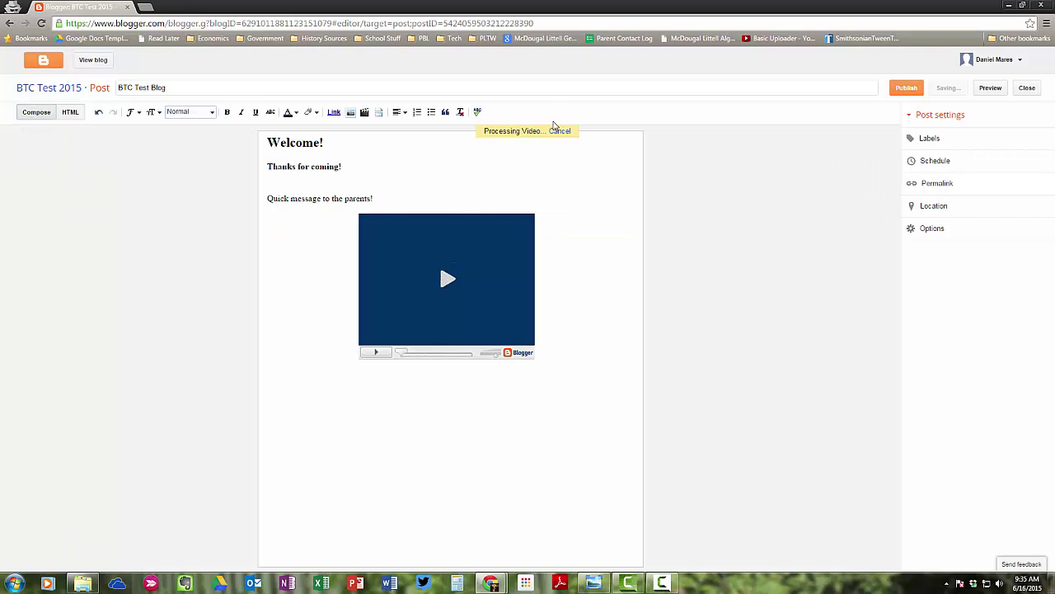
- Review the post's schedule, labels, permalink, location and reader comment settings, and block the site's request to know the location
click(950, 167)
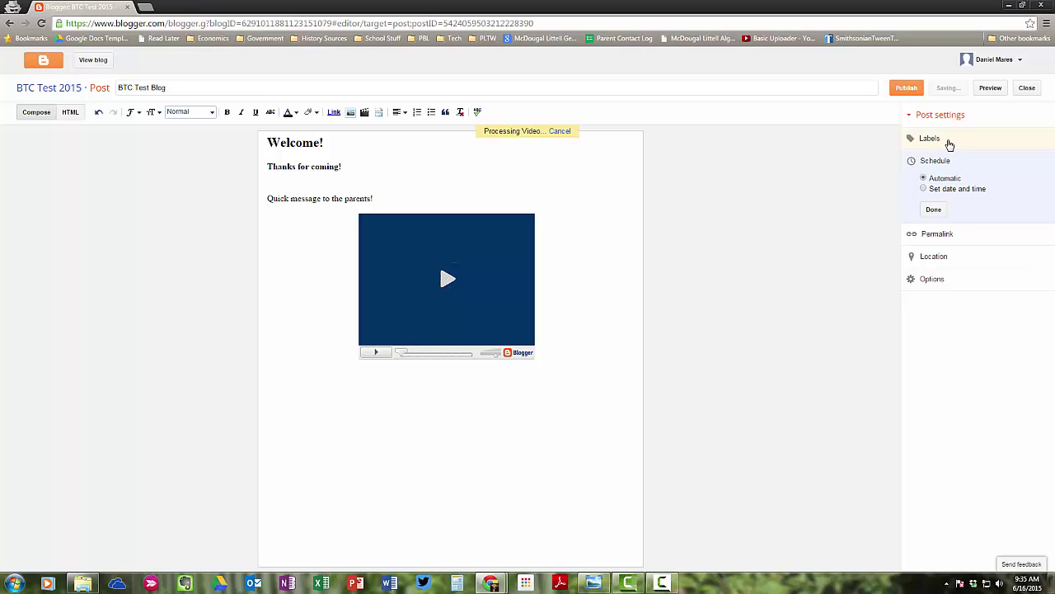
click(944, 140)
click(946, 265)
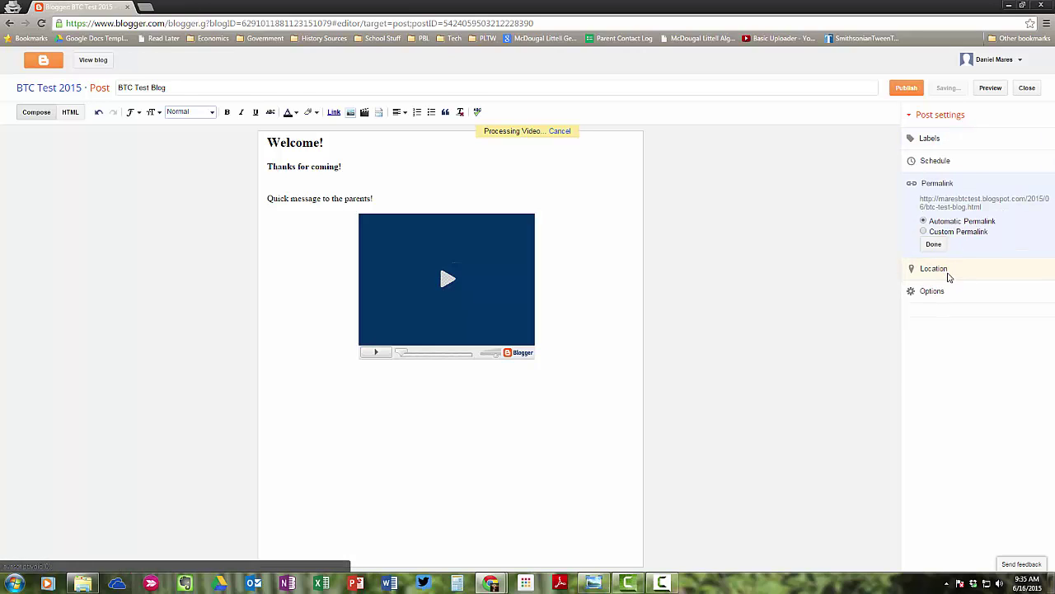
click(948, 277)
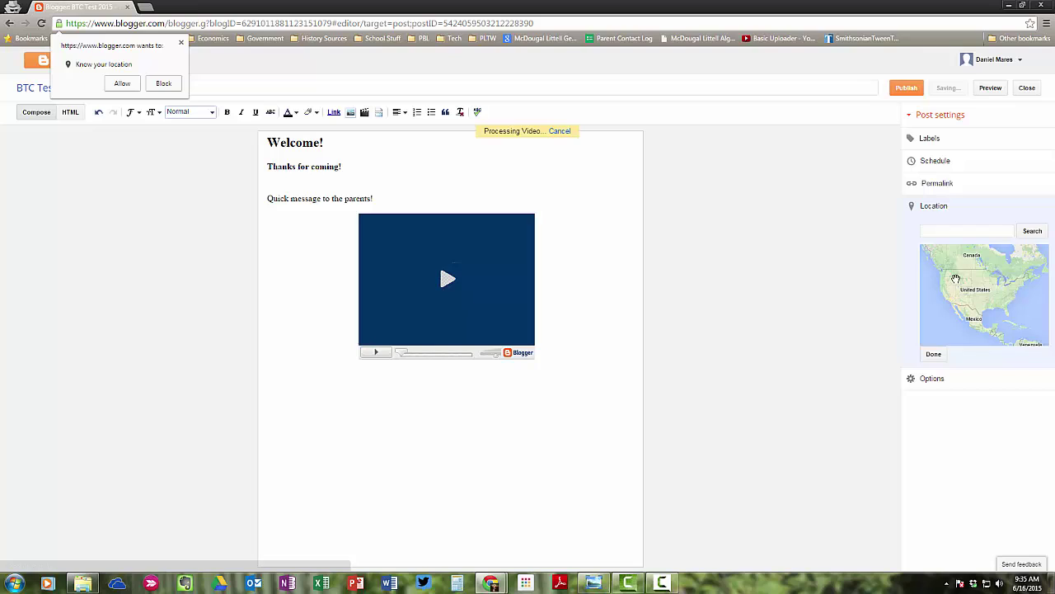
click(937, 381)
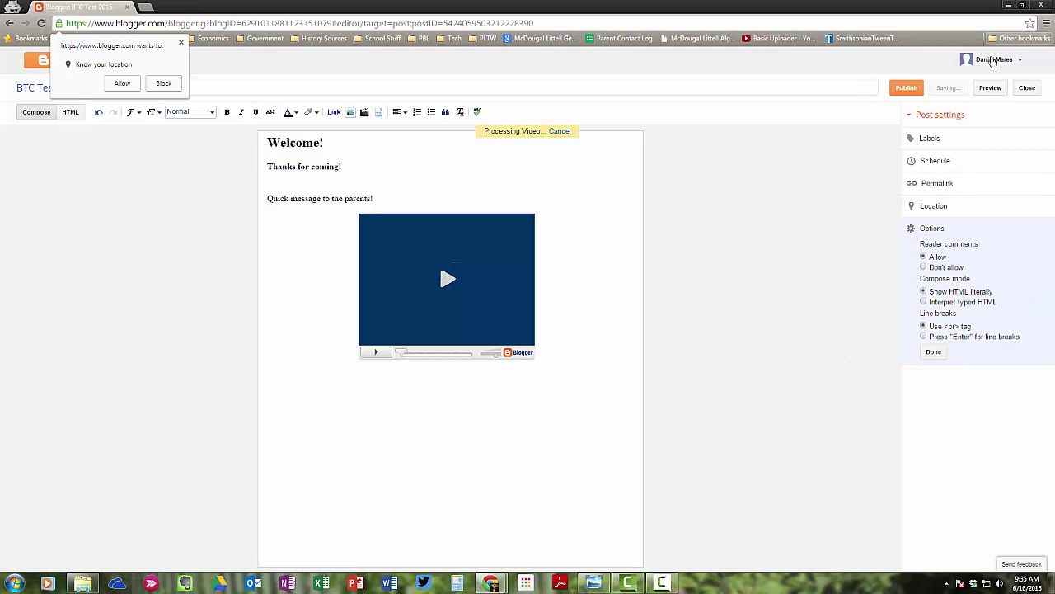
click(175, 91)
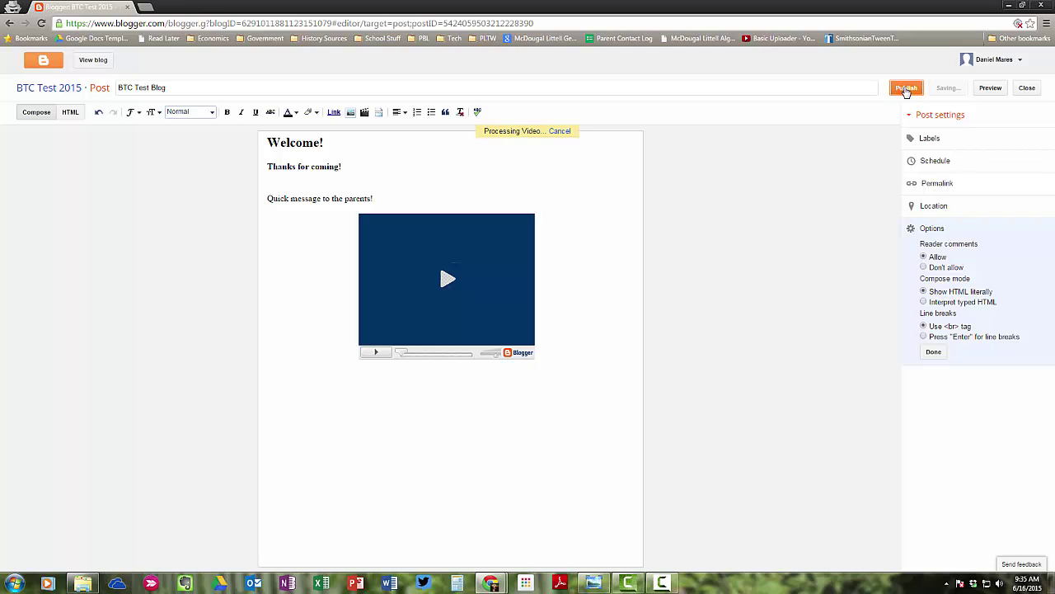
- View the live blog and check its Magazine, Flipcard and Classic layouts
click(93, 61)
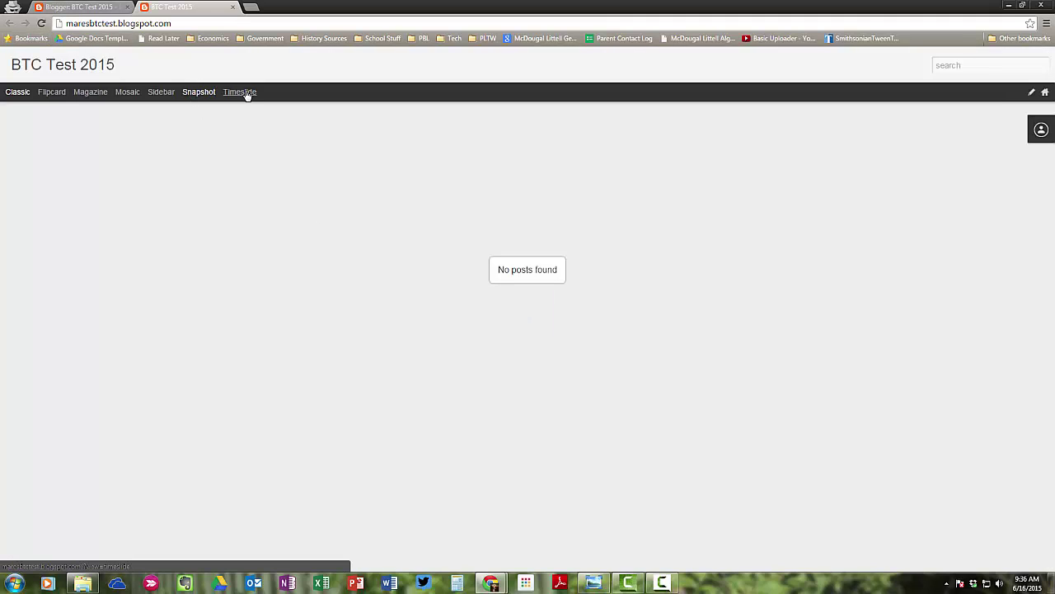
click(86, 97)
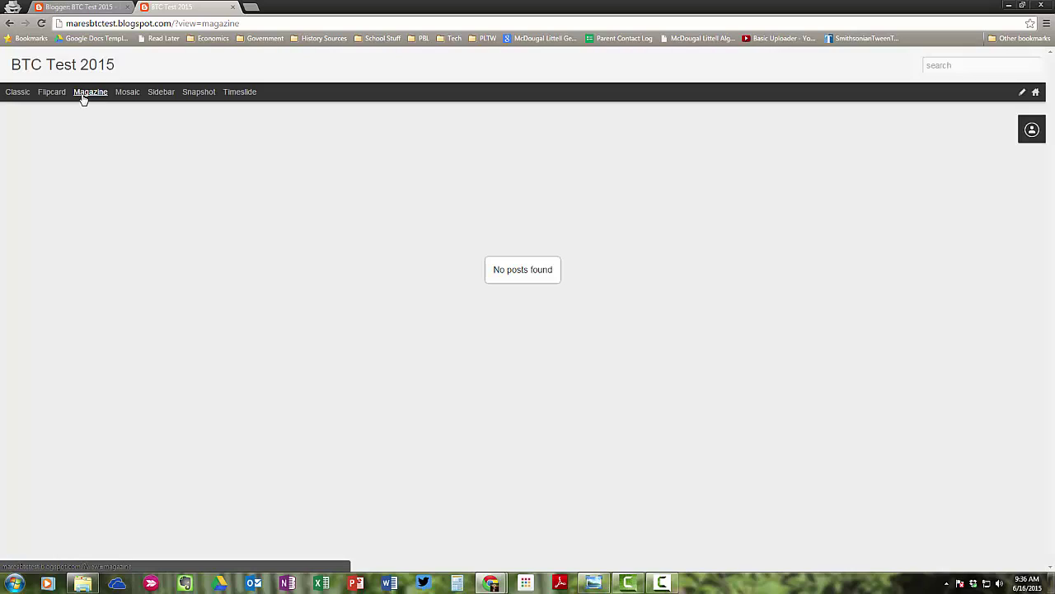
click(55, 94)
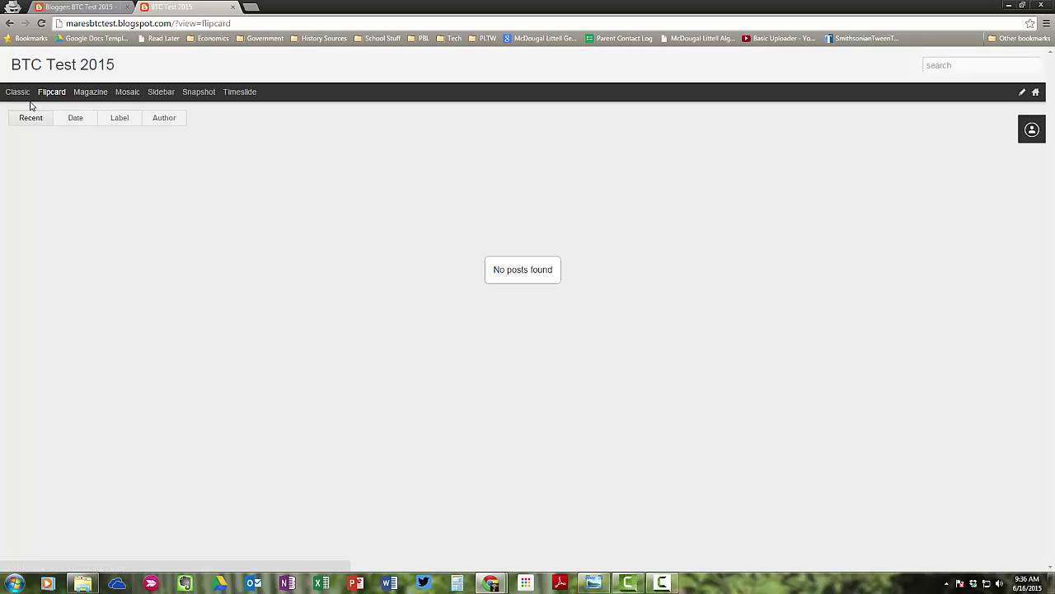
click(18, 97)
- Return to the post editor, cancel the video processing, and delete the video from the post
click(87, 8)
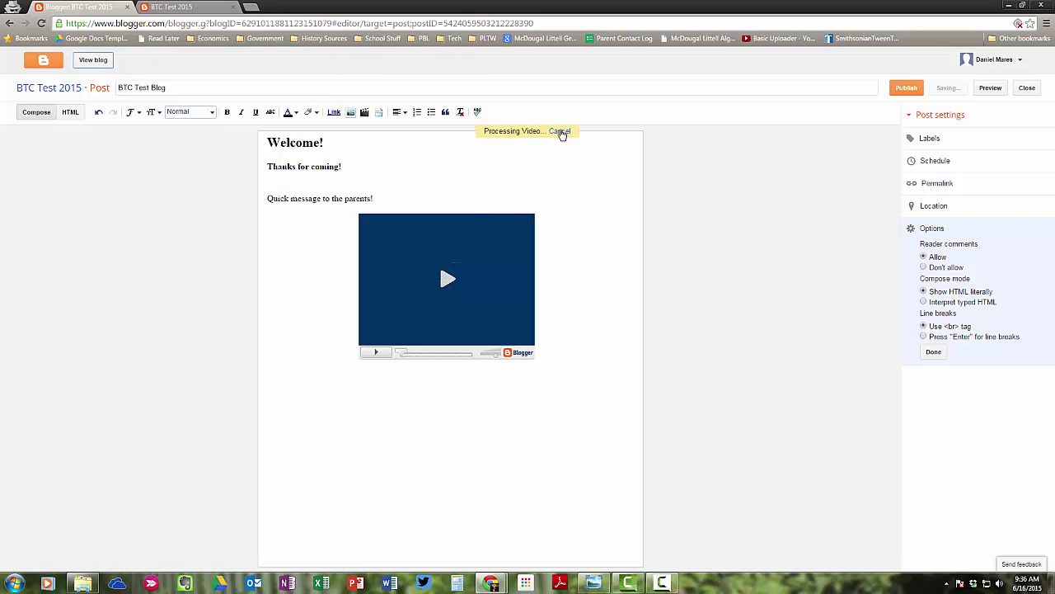
click(466, 276)
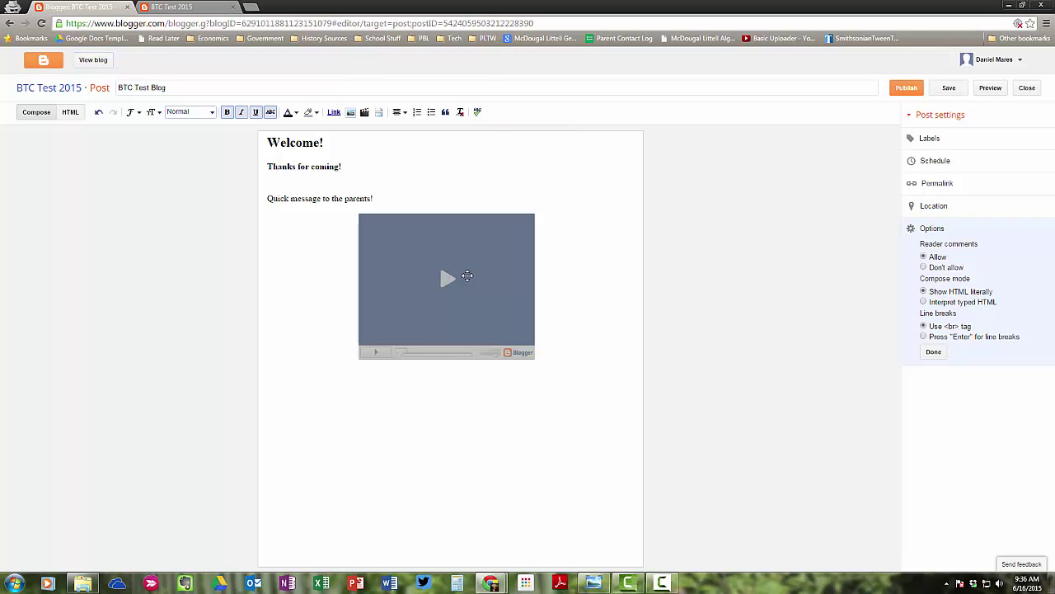
drag(502, 281, 539, 327)
key(BackSpace)
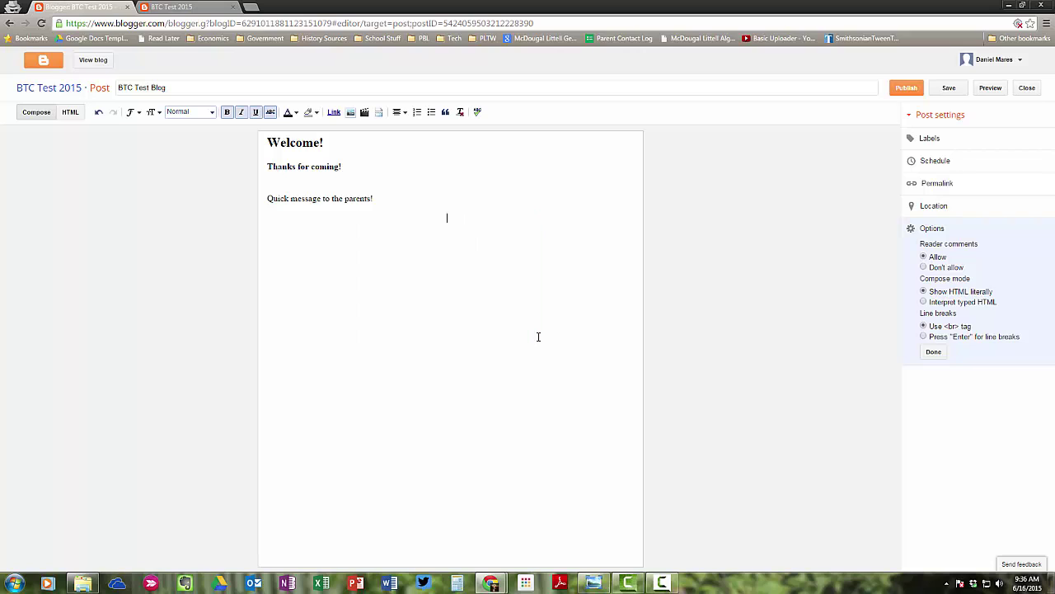
- Insert the already uploaded logo image below the post's text and publish the post
click(351, 114)
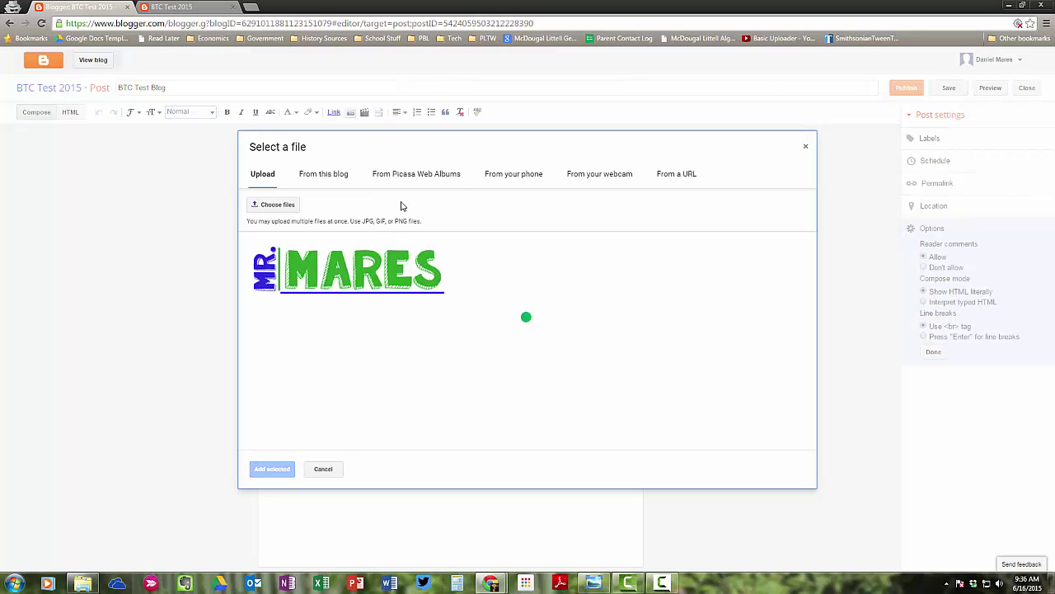
click(371, 271)
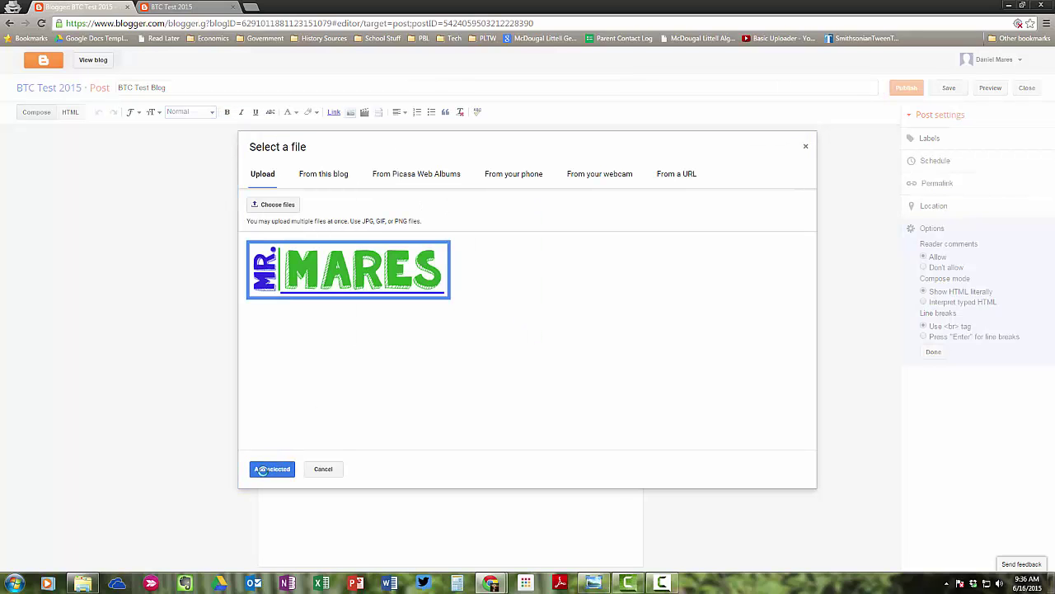
click(270, 469)
click(911, 91)
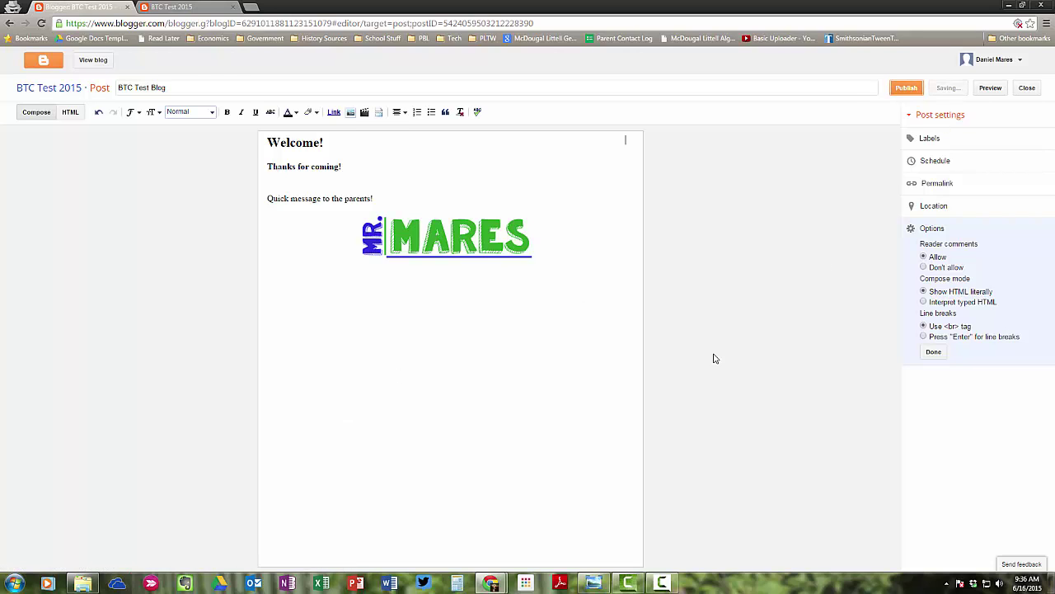
- View the published post on the live blog in the Flipcard, Magazine, Mosaic, Sidebar, Snapshot and Timeslide layouts
click(156, 159)
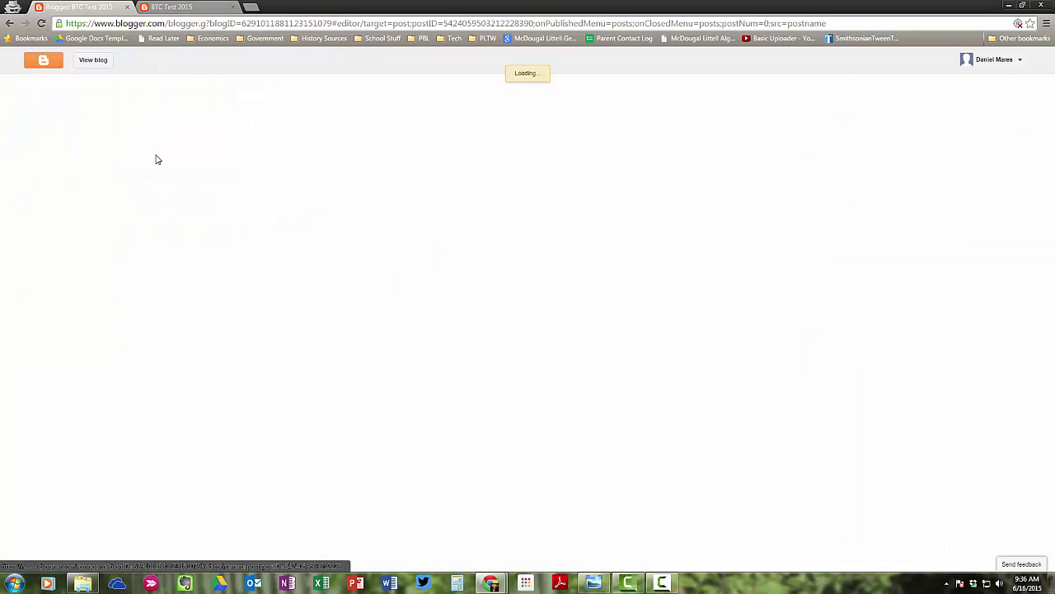
click(90, 63)
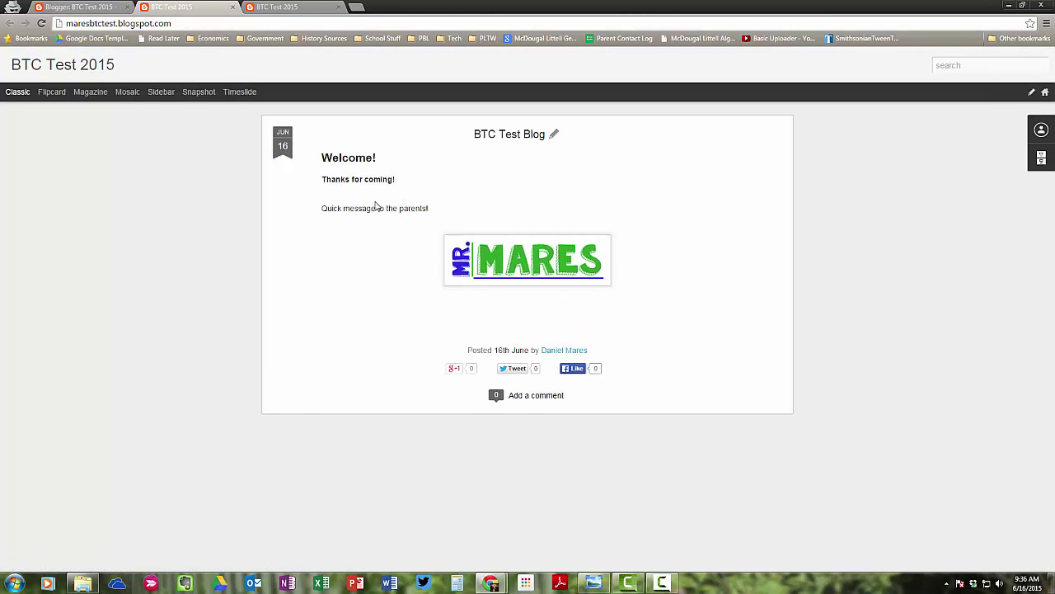
click(51, 92)
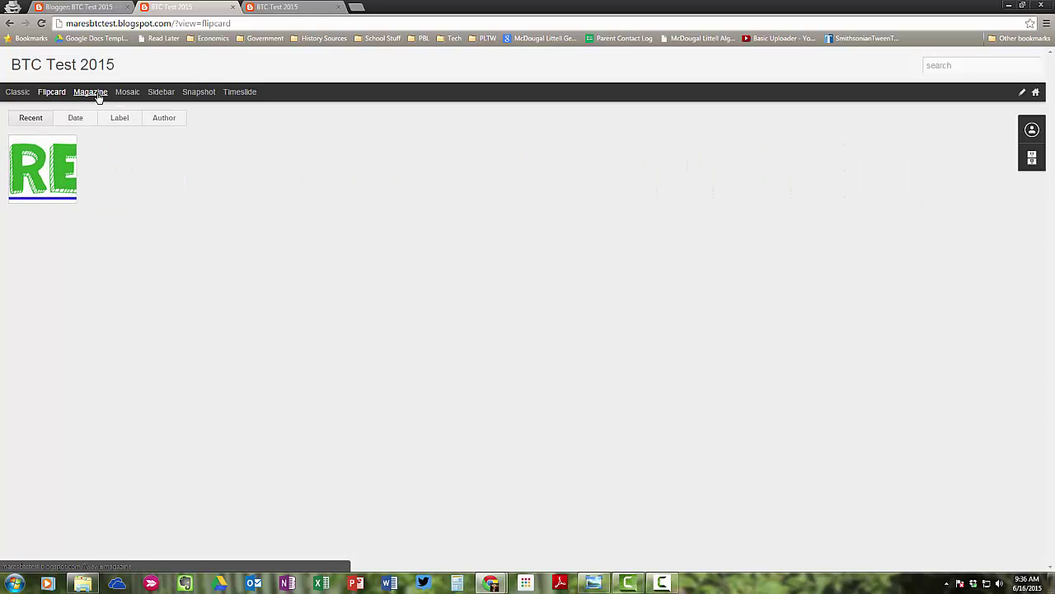
click(98, 94)
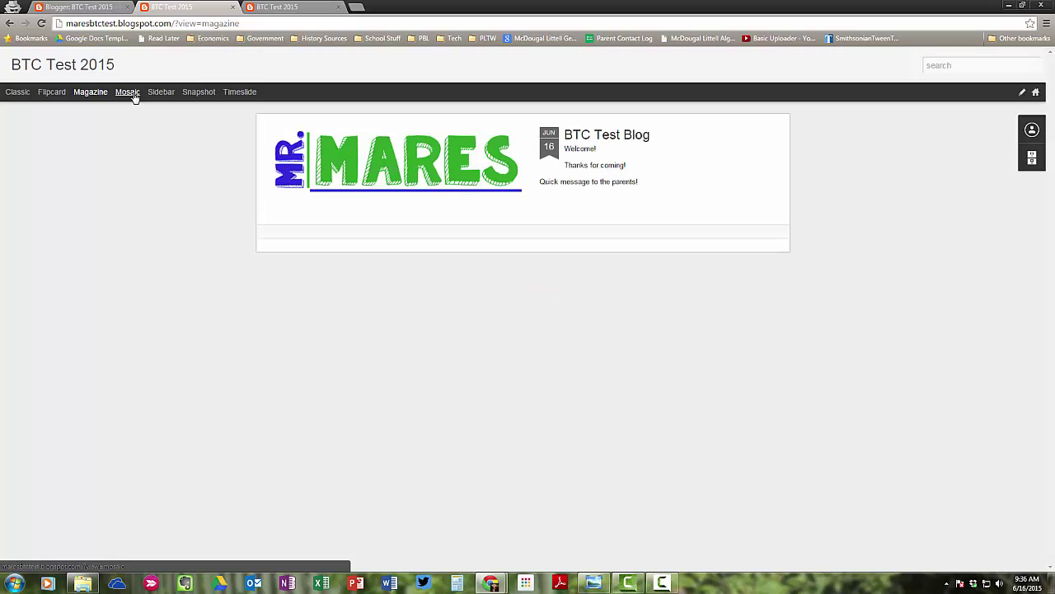
click(134, 94)
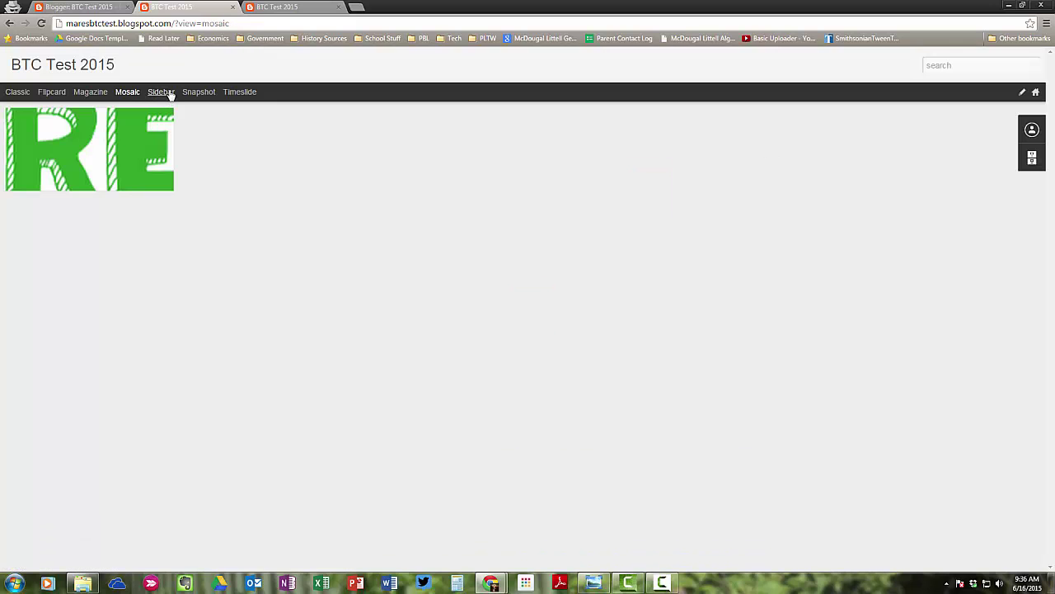
click(163, 93)
click(208, 93)
click(232, 92)
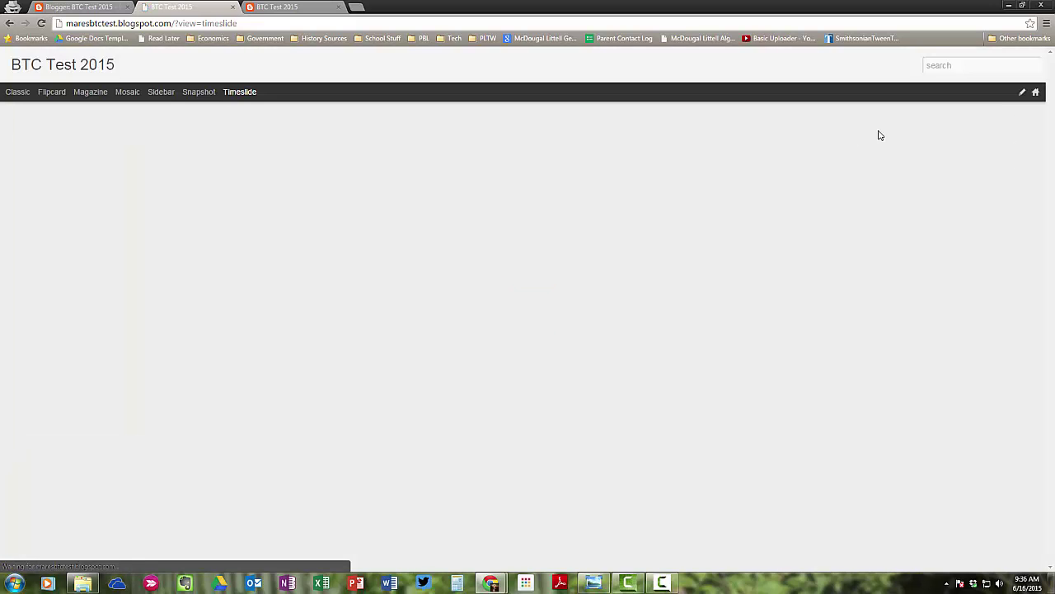
- Go back to the blog's post list, open "BTC Test Blog" for editing, and view the live blog from there
click(1022, 93)
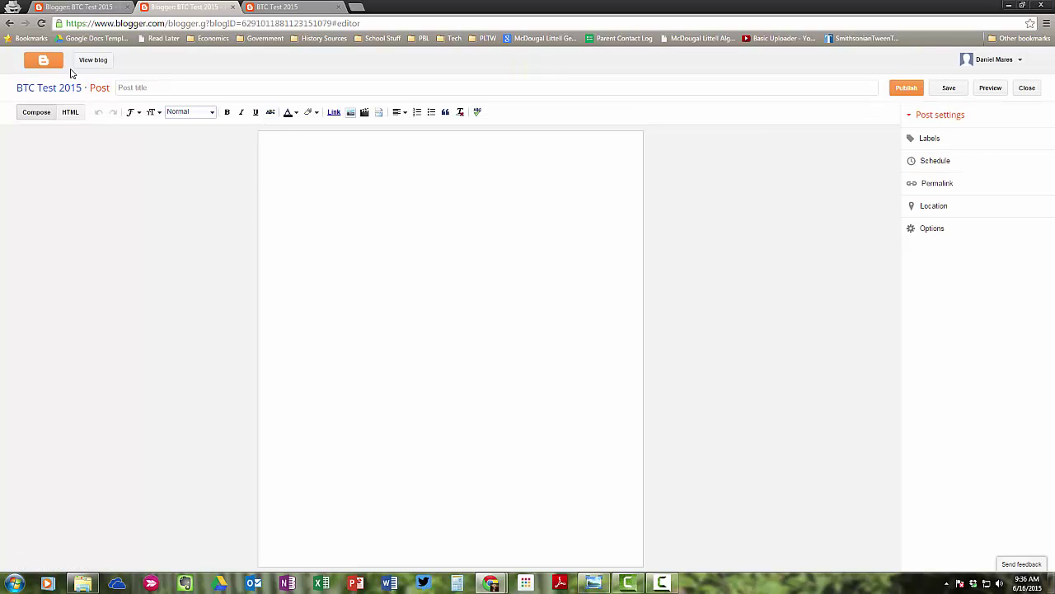
click(1026, 87)
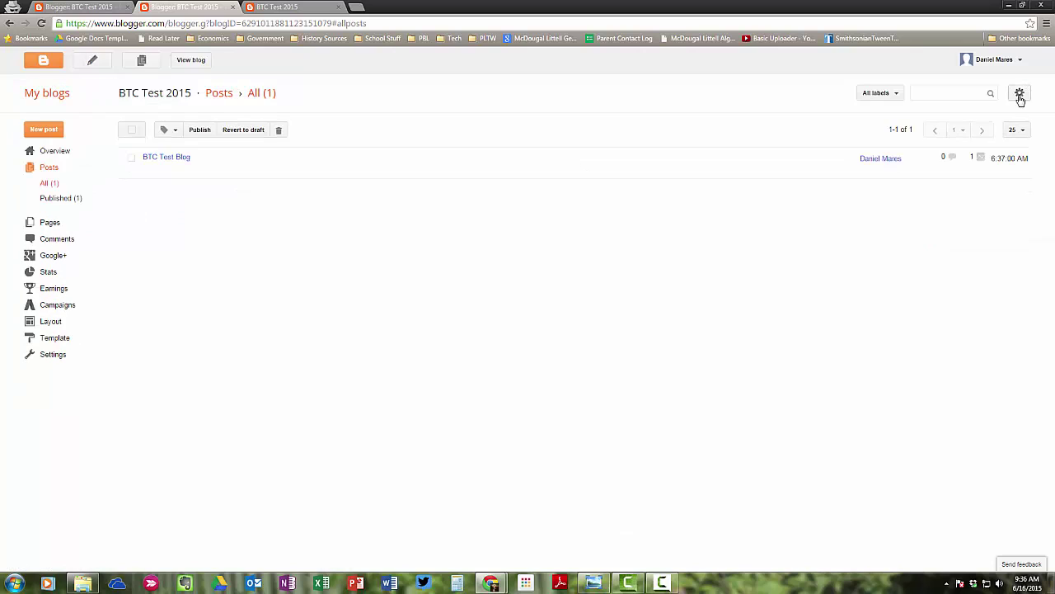
mouse_move(442, 153)
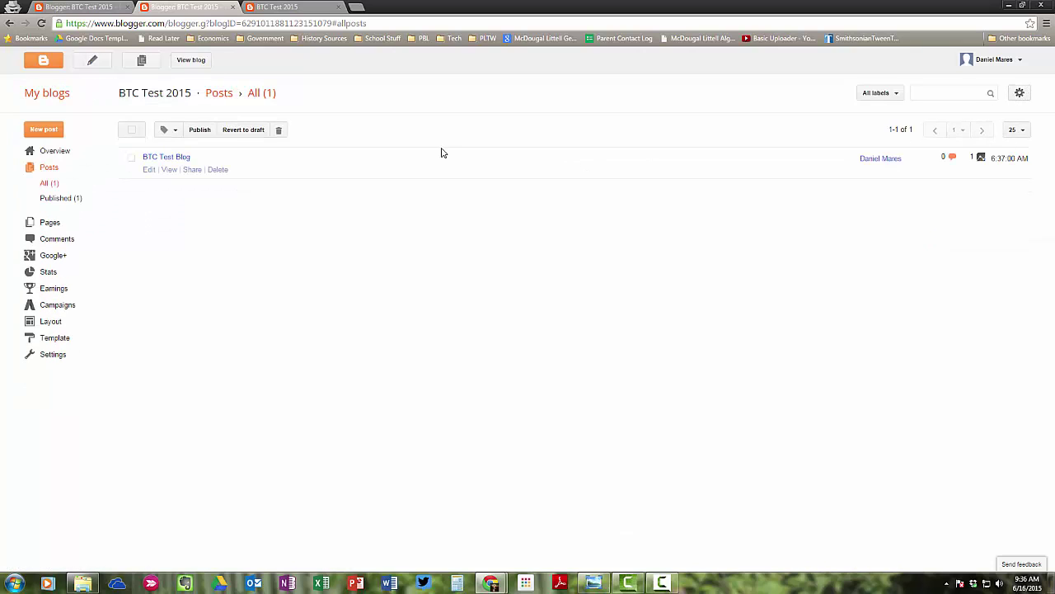
click(149, 169)
click(92, 60)
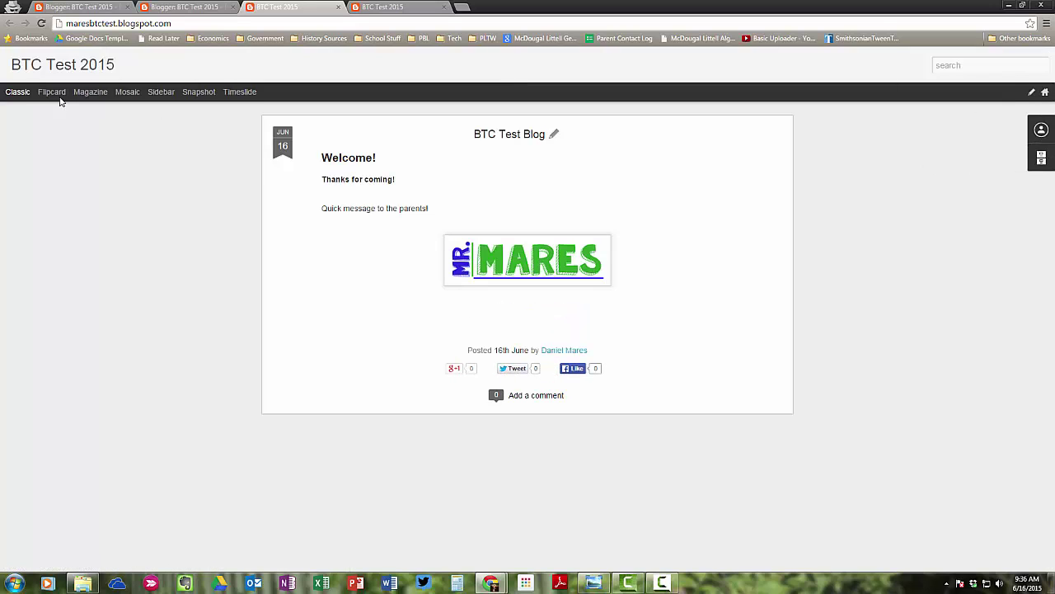
- Go from the live blog to the dashboard's blog list and open the basic settings of BTC Test 2015
click(1046, 95)
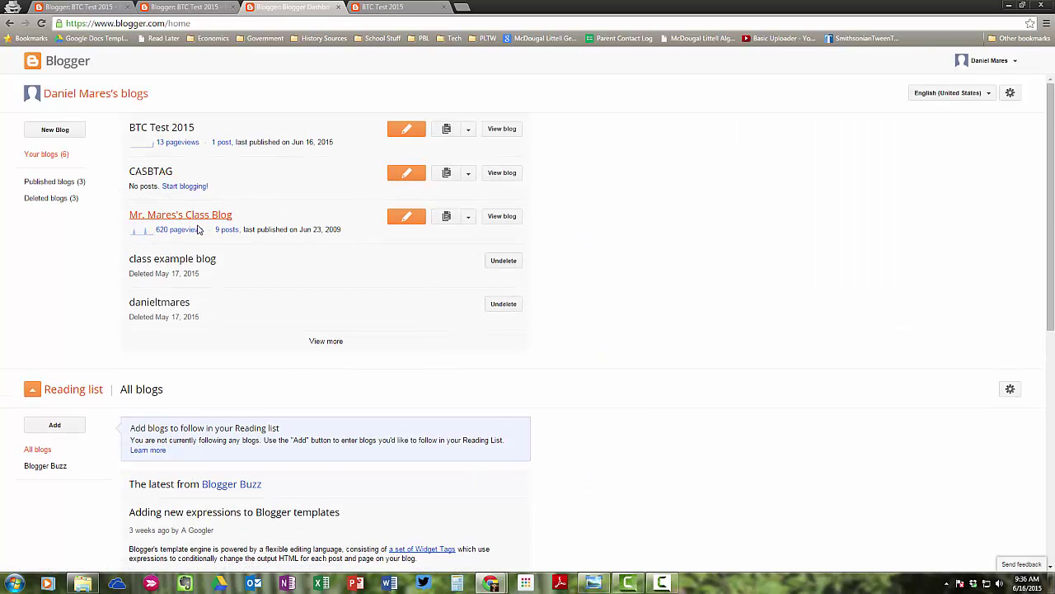
click(175, 128)
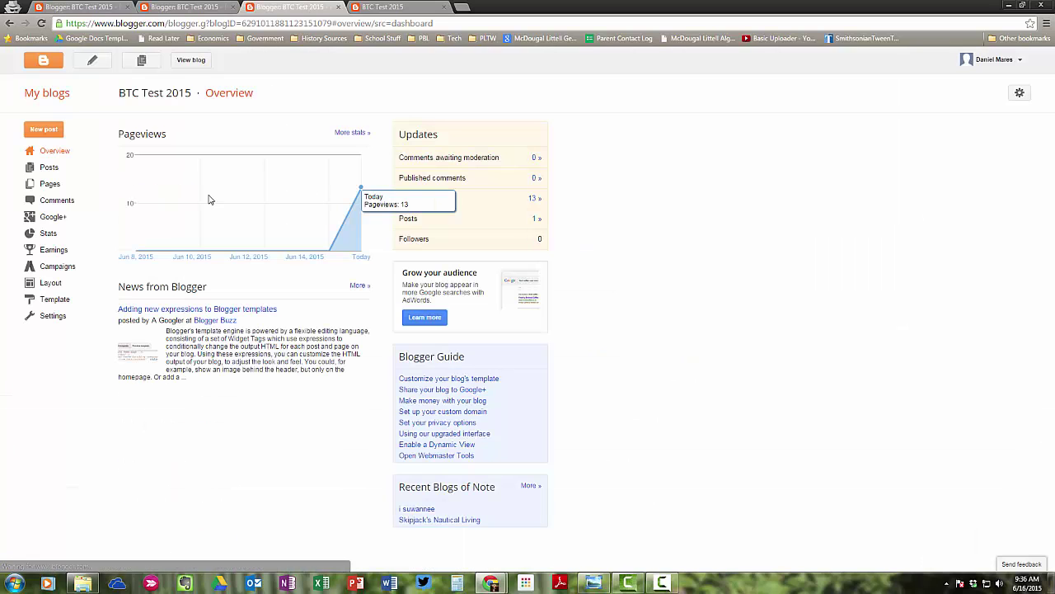
click(53, 316)
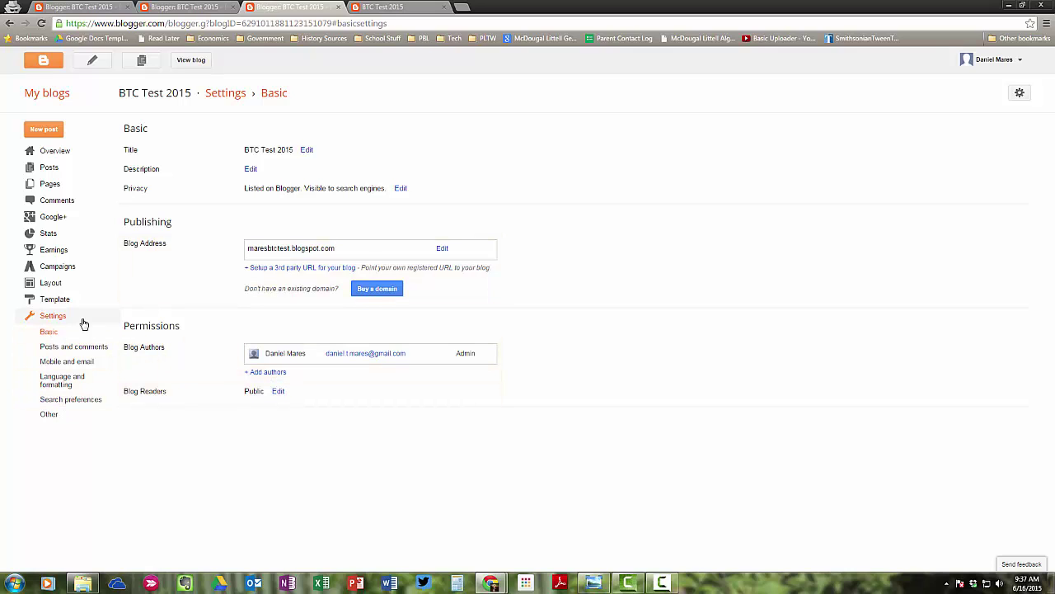
- Look through the blog's Template, Campaigns and Earnings pages, and return to its Overview page
click(63, 304)
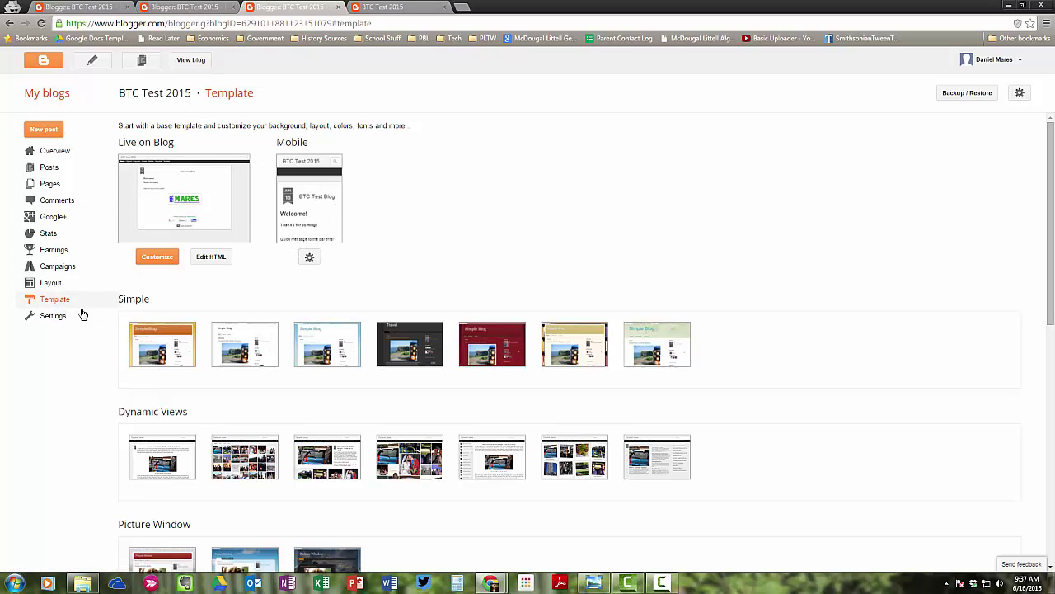
click(64, 266)
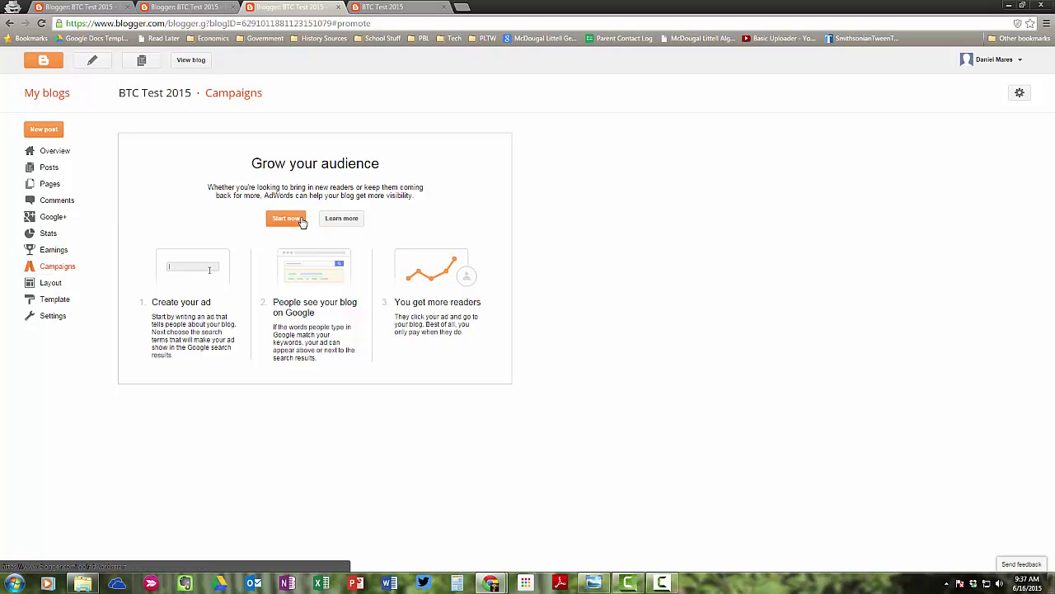
click(66, 251)
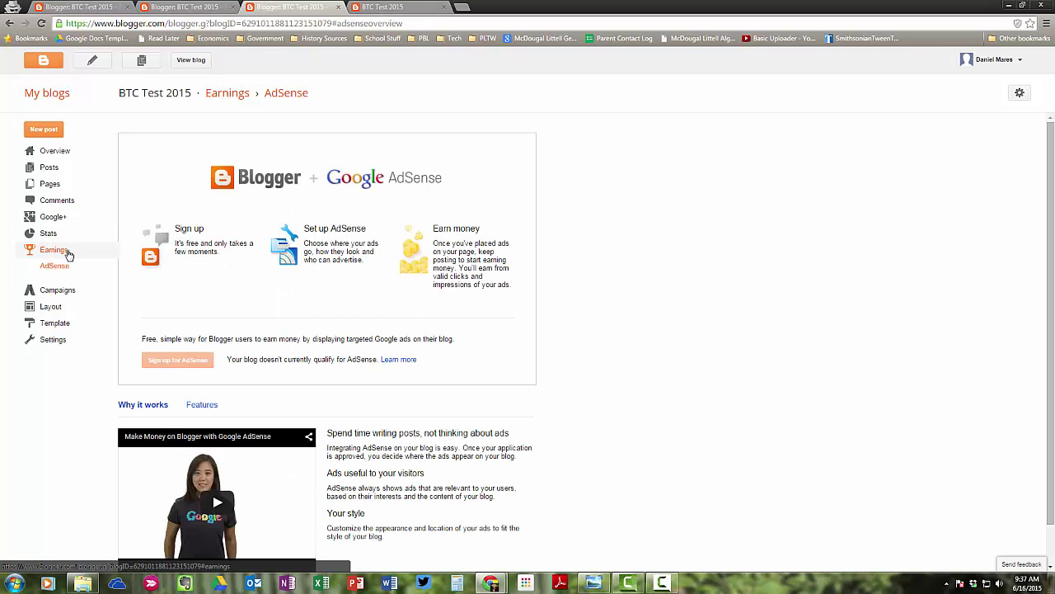
scroll(231, 396, down, 1)
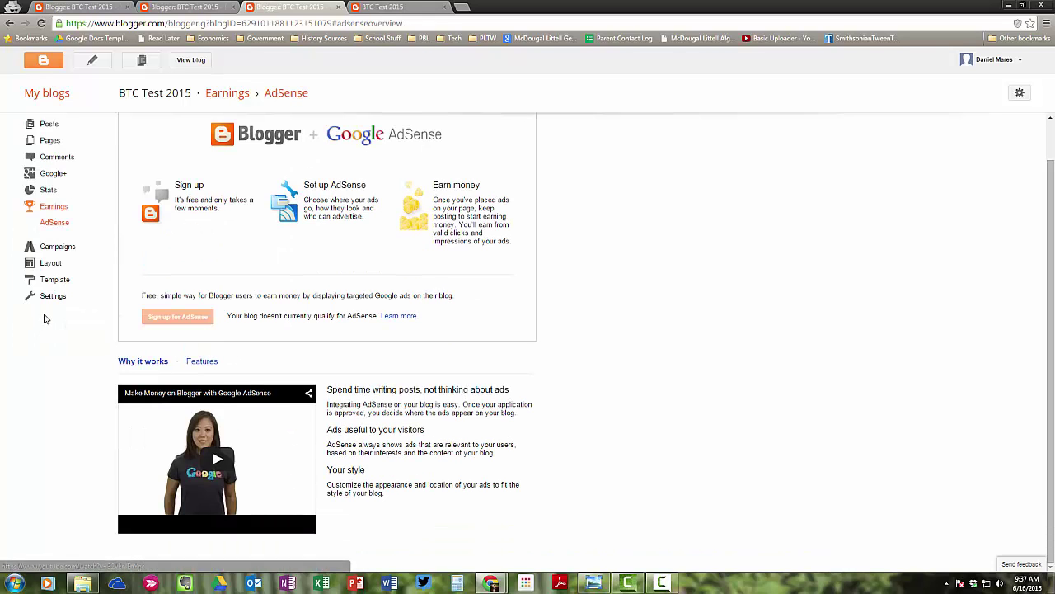
scroll(43, 316, up, 1)
click(53, 151)
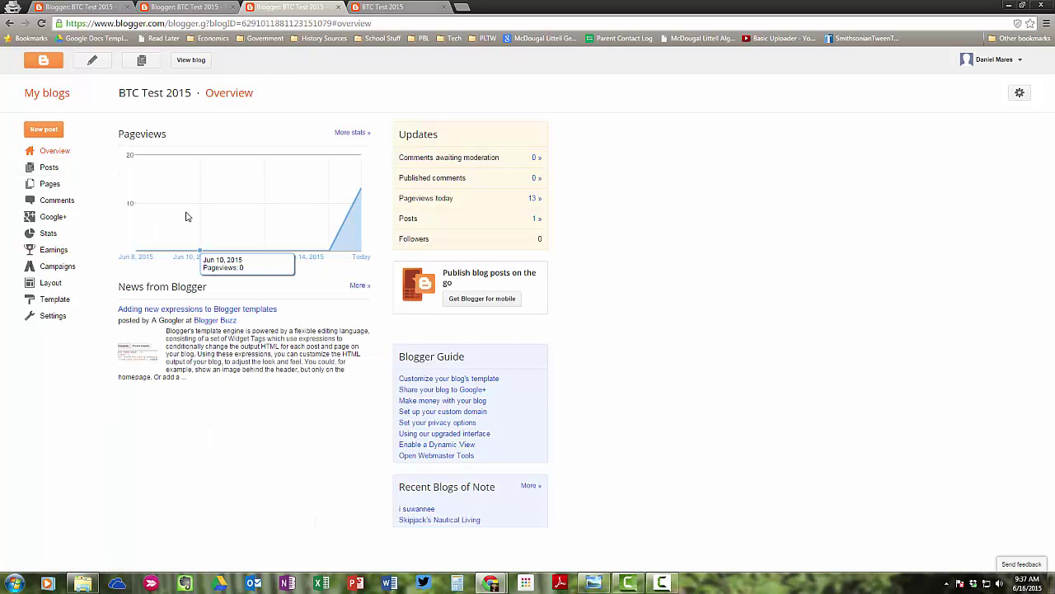